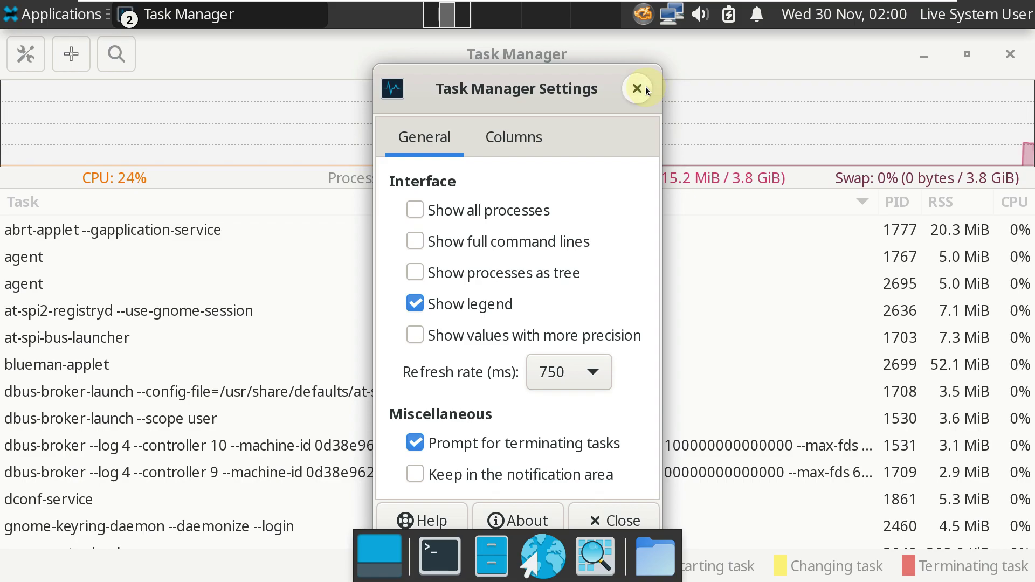
Step: Dismiss the Task Manager settings, scroll through the running processes, and close Task Manager
{"action": "left_click", "coordinate": [646, 87]}
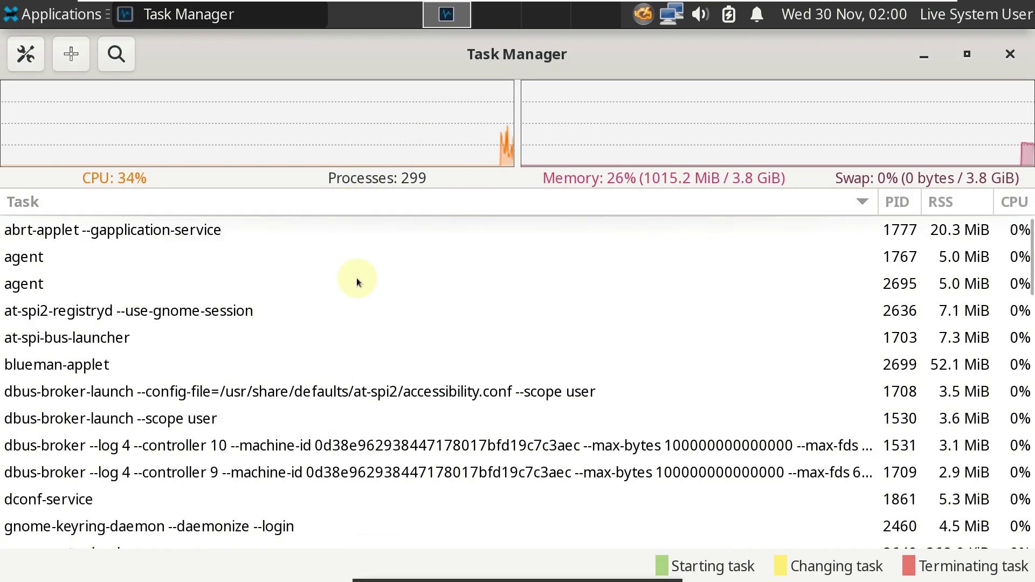
{"action": "scroll", "coordinate": [357, 279], "scroll_direction": "down", "scroll_amount": 2}
{"action": "scroll", "coordinate": [357, 277], "scroll_direction": "down", "scroll_amount": 10}
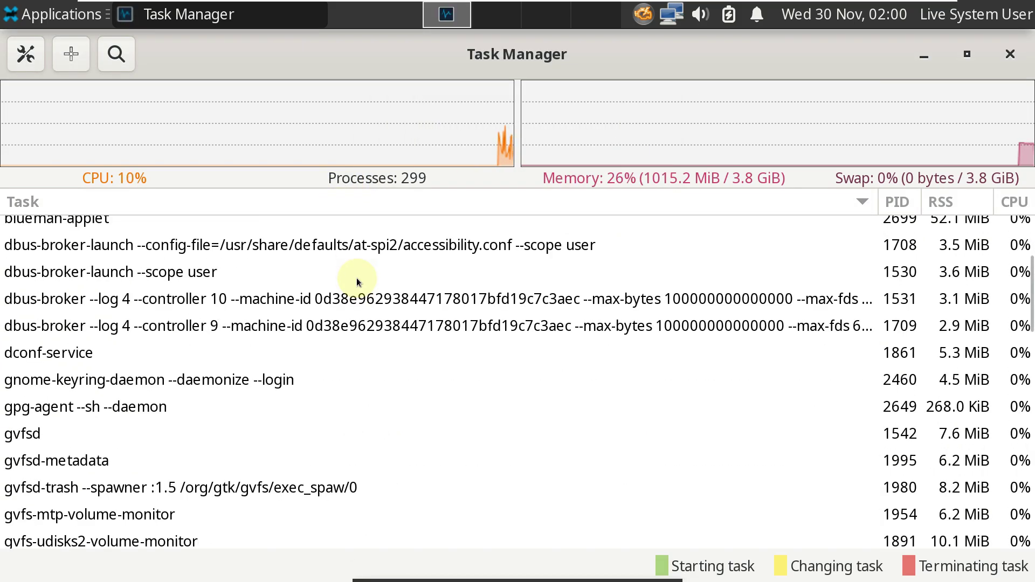
{"action": "scroll", "coordinate": [357, 278], "scroll_direction": "down", "scroll_amount": 6}
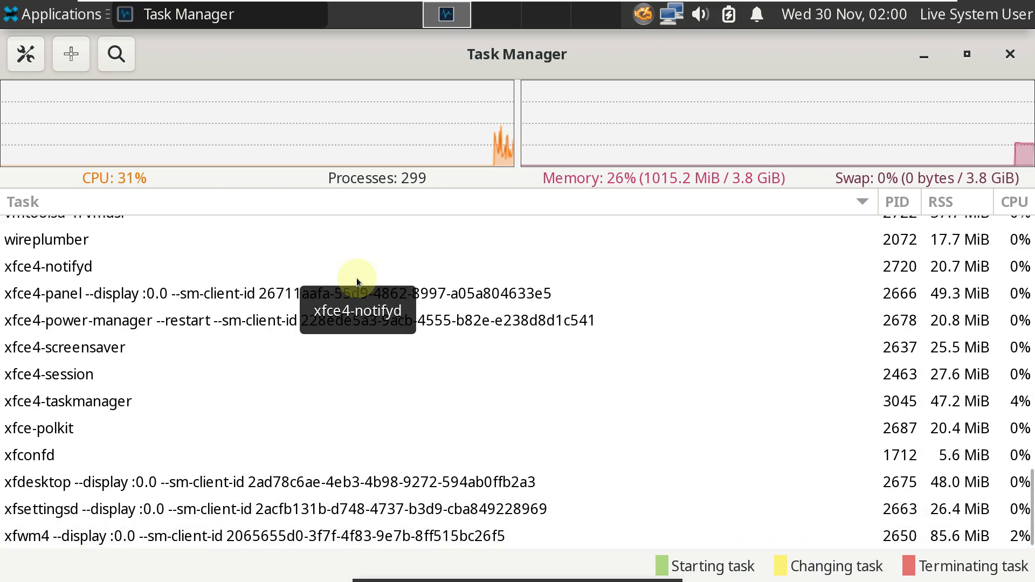
{"action": "scroll", "coordinate": [357, 278], "scroll_direction": "up", "scroll_amount": 8}
{"action": "scroll", "coordinate": [357, 278], "scroll_direction": "up", "scroll_amount": 12}
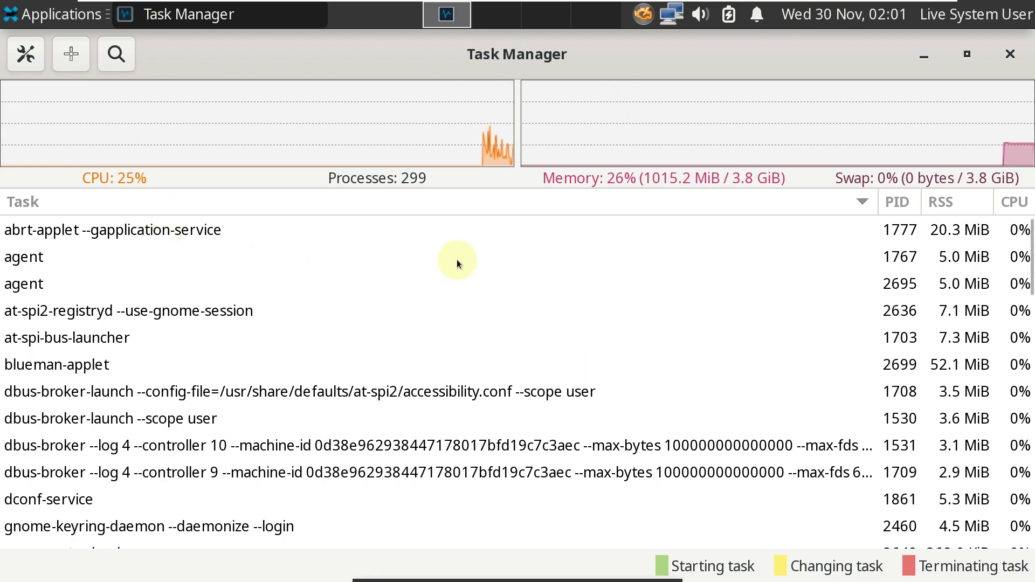
{"action": "scroll", "coordinate": [484, 310], "scroll_direction": "down", "scroll_amount": 10}
{"action": "scroll", "coordinate": [484, 310], "scroll_direction": "down", "scroll_amount": 12}
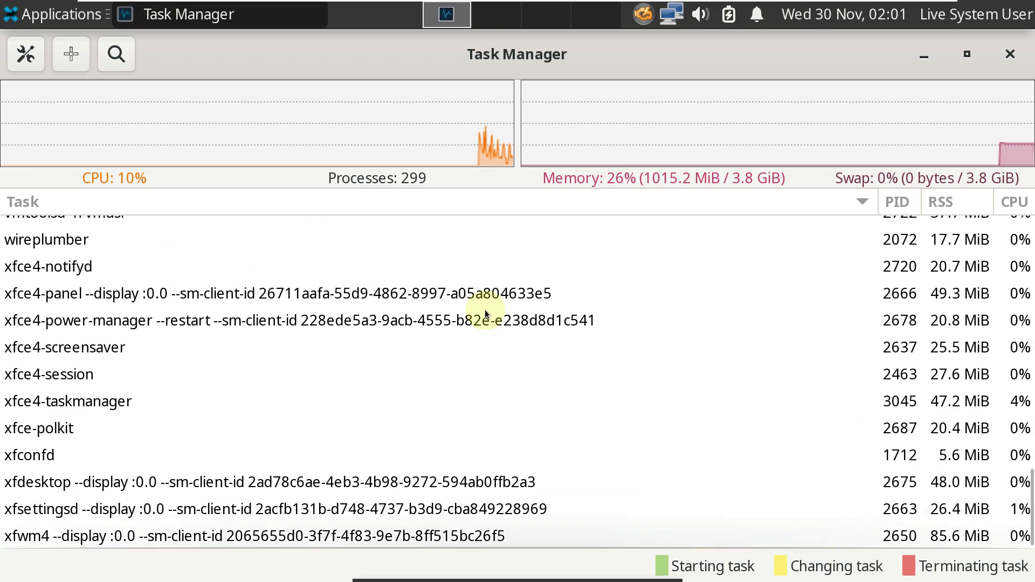
{"action": "left_click", "coordinate": [1012, 54]}
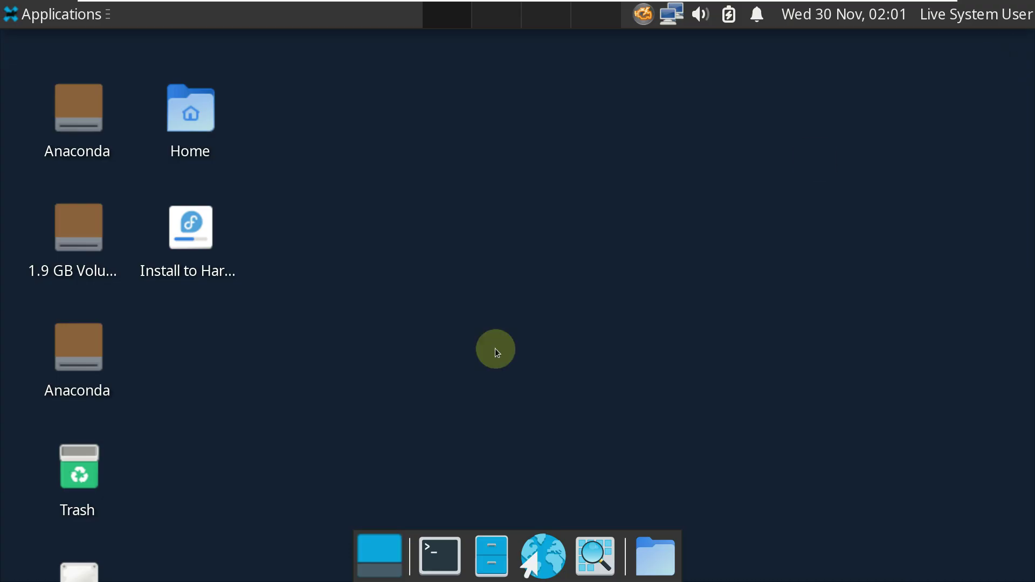
Step: Open a terminal from the dock and view, then close, its Help > About dialog
{"action": "left_click", "coordinate": [451, 539]}
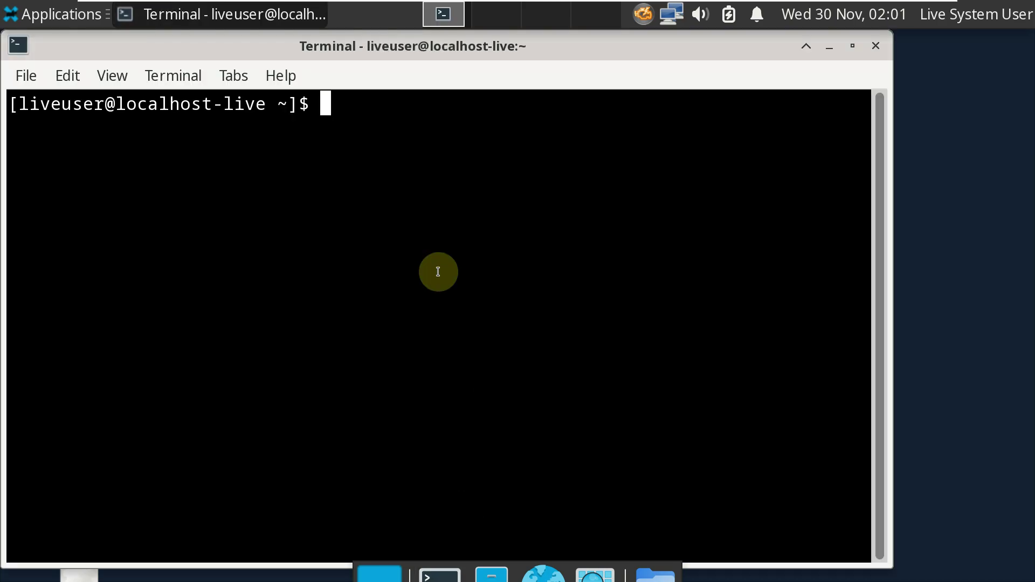
{"action": "left_click", "coordinate": [278, 76]}
{"action": "key", "text": "Return"}
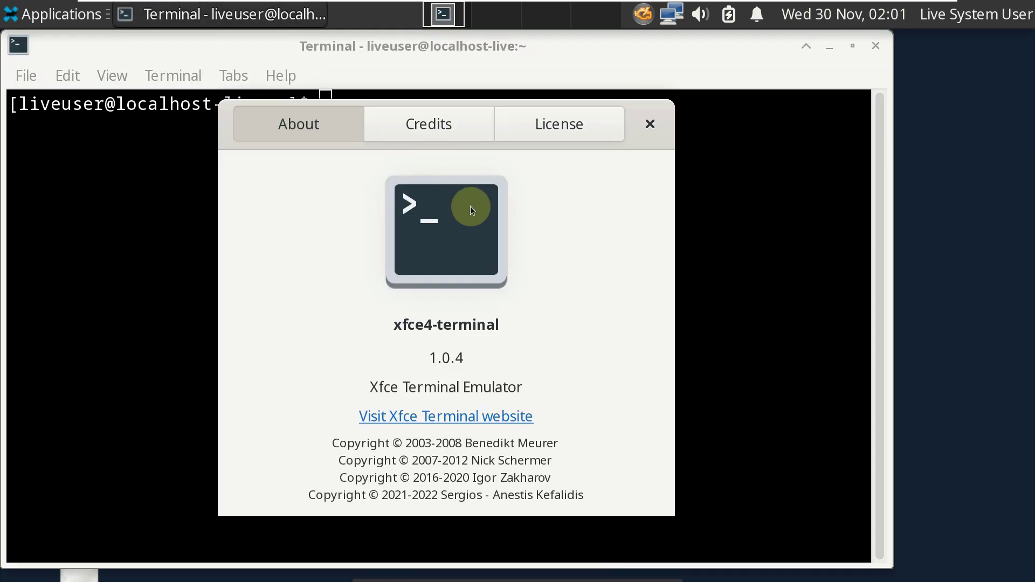
{"action": "left_click", "coordinate": [651, 121]}
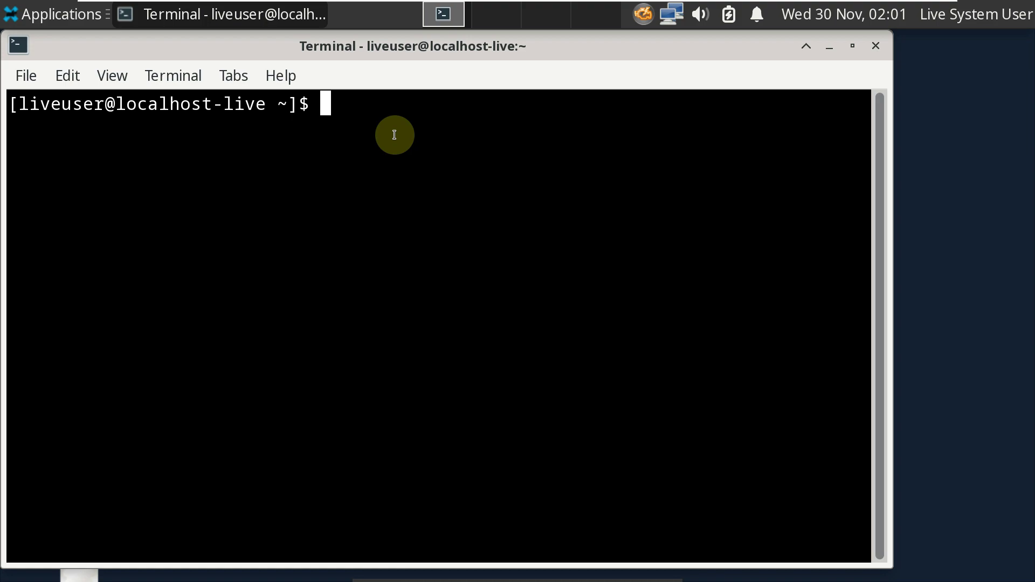
Step: Run inxi -b, cat /etc/issue and neofetch to query system information
{"action": "type", "text": "inx"}
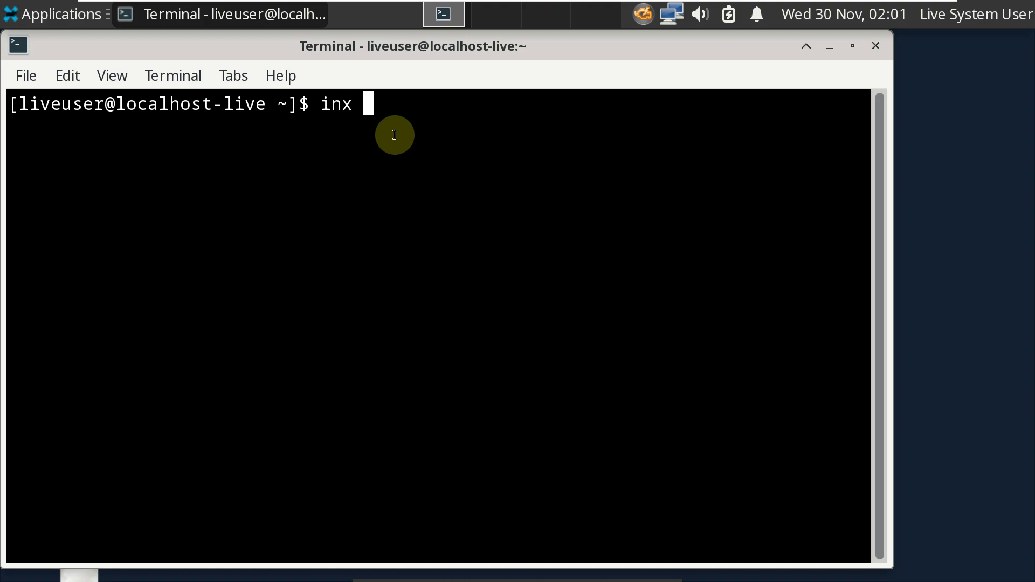
{"action": "key", "text": "BackSpace"}
{"action": "type", "text": "i -b"}
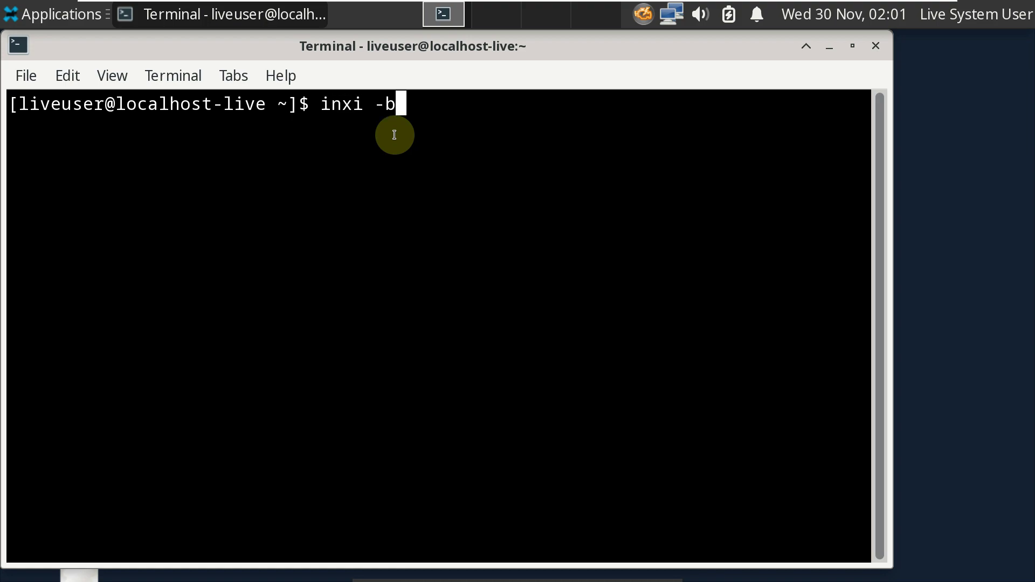
{"action": "key", "text": "Return"}
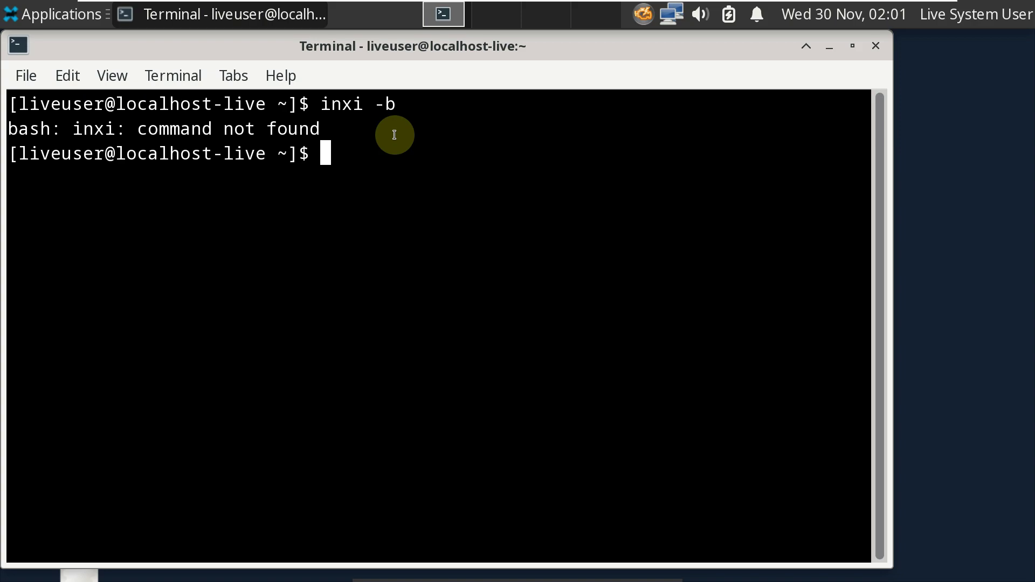
{"action": "type", "text": "cat "}
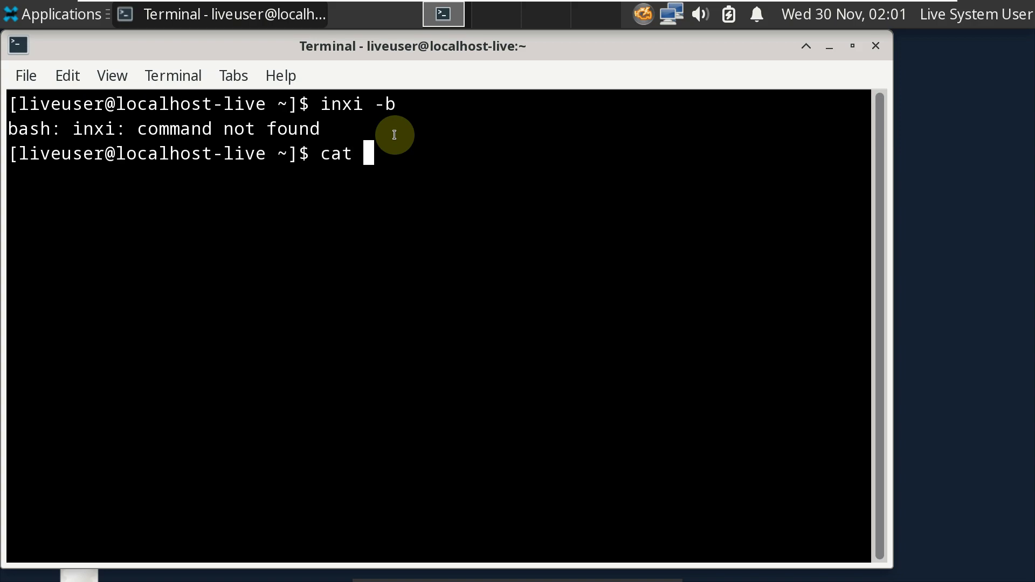
{"action": "type", "text": "/etc"}
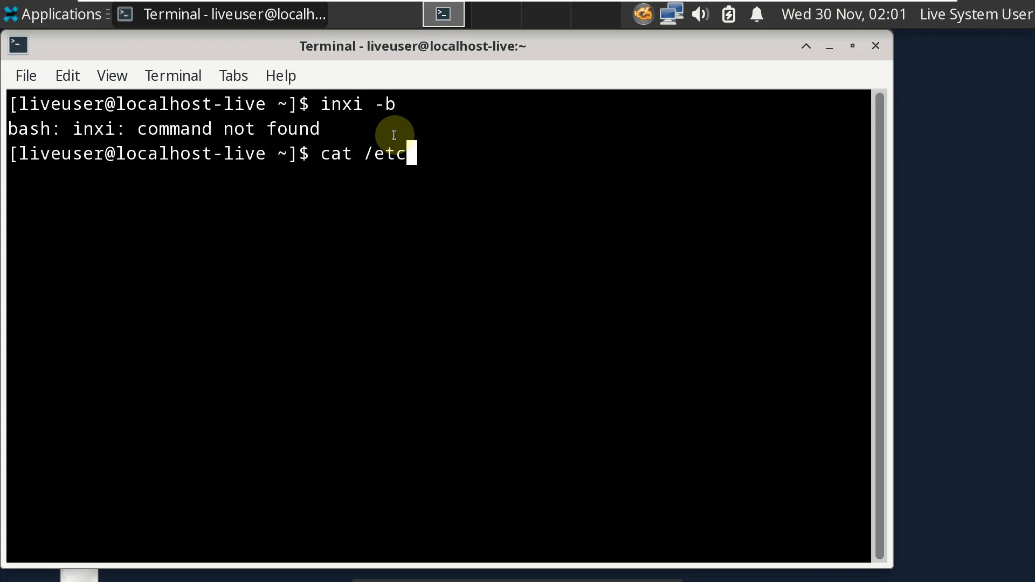
{"action": "type", "text": "/issue"}
{"action": "key", "text": "Return"}
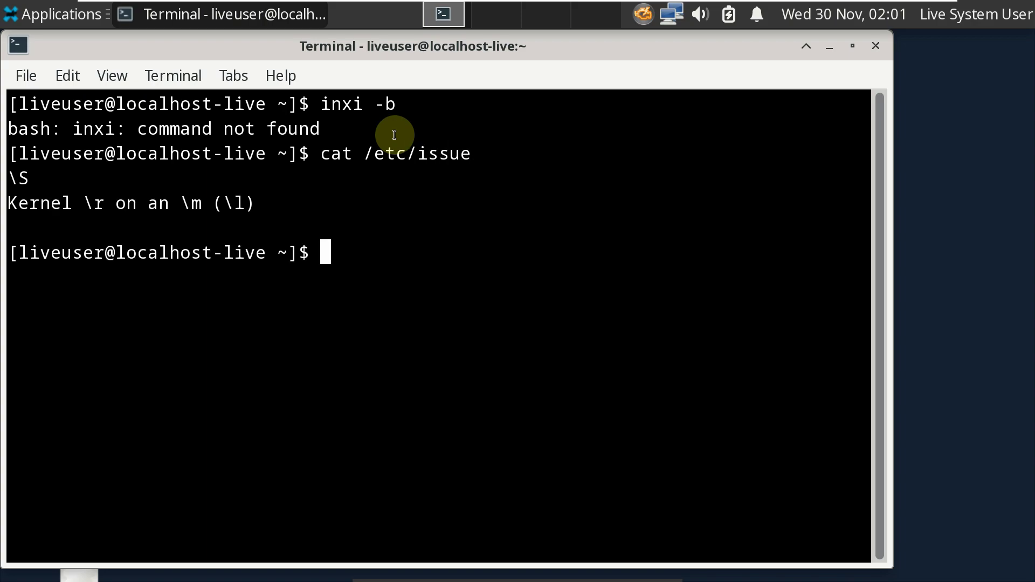
{"action": "type", "text": "neofetch"}
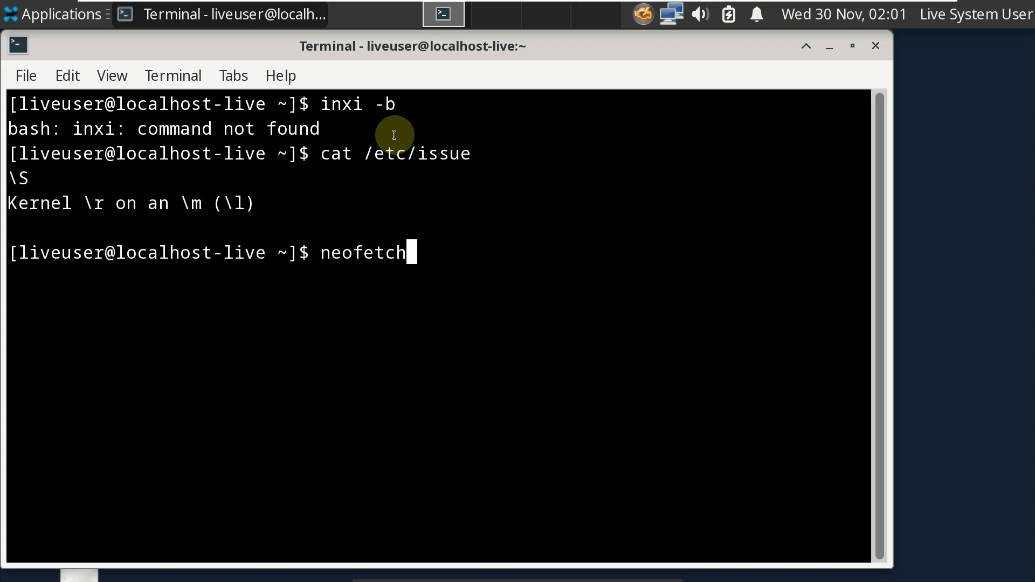
{"action": "key", "text": "Return"}
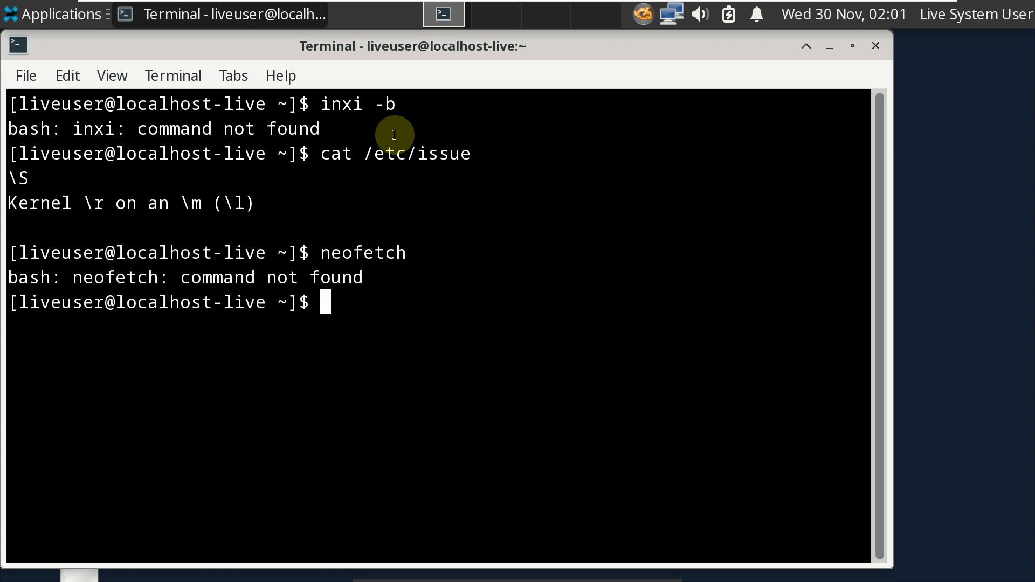
Step: Run uname -a, uname -r and htop, then exit the terminal
{"action": "type", "text": "uname -a"}
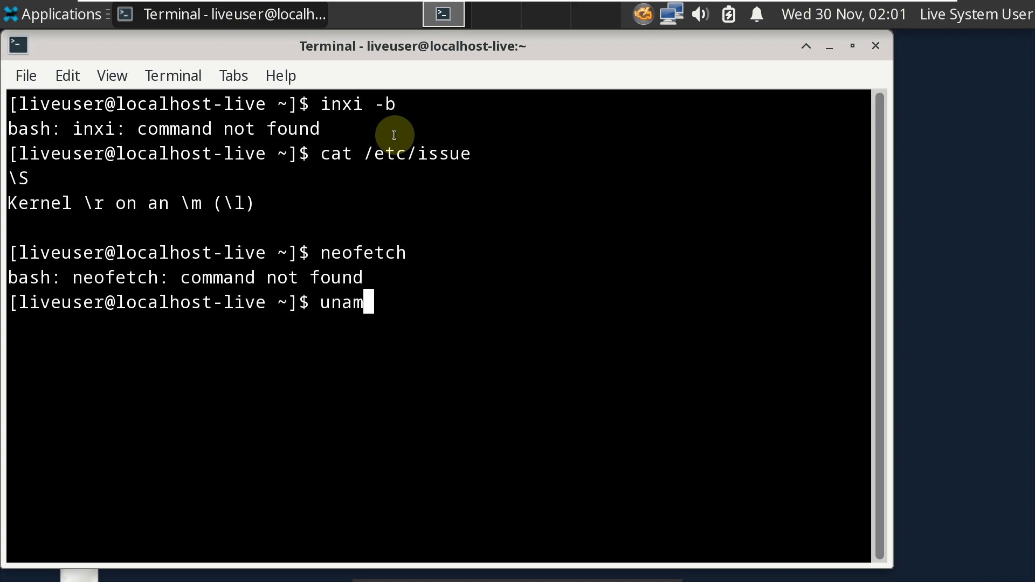
{"action": "key", "text": "Return"}
{"action": "type", "text": "uname -r"}
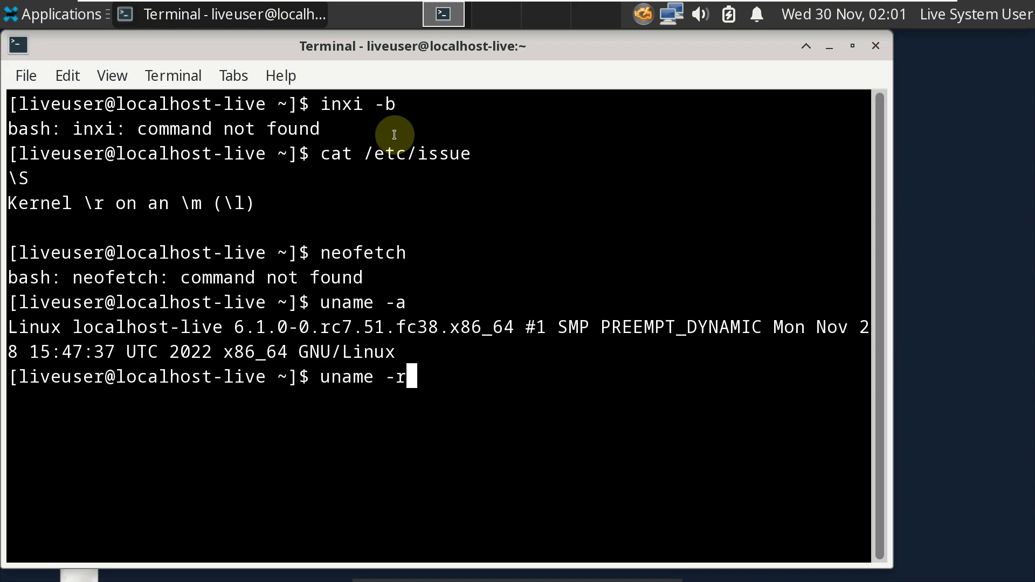
{"action": "key", "text": "Return"}
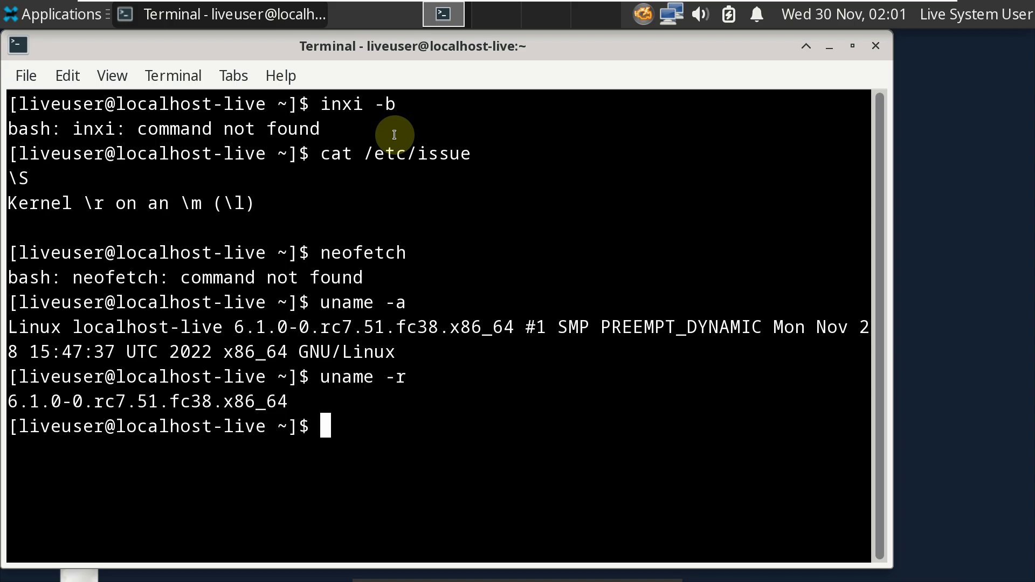
{"action": "type", "text": "htop"}
{"action": "key", "text": "Return"}
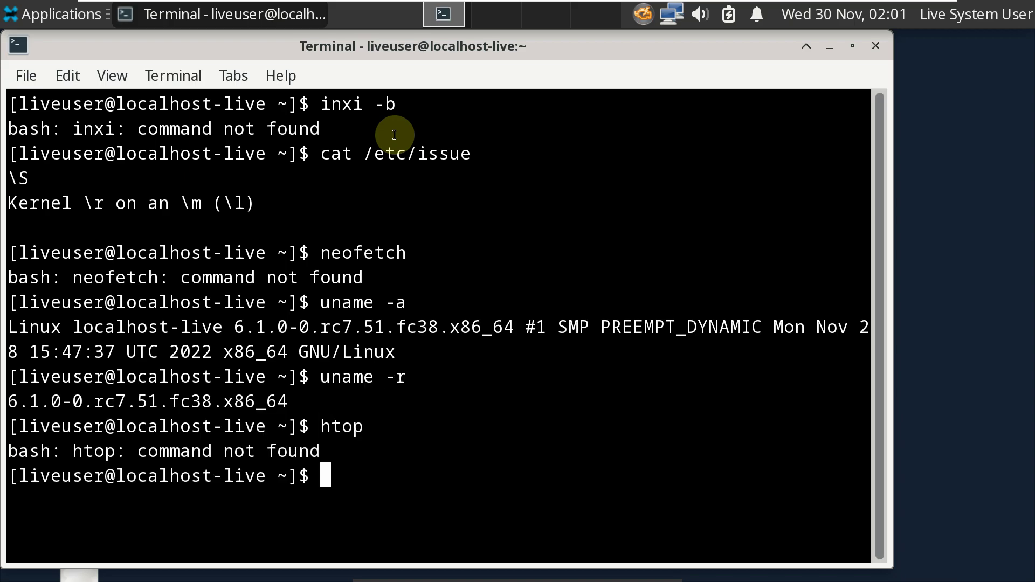
{"action": "type", "text": "exit"}
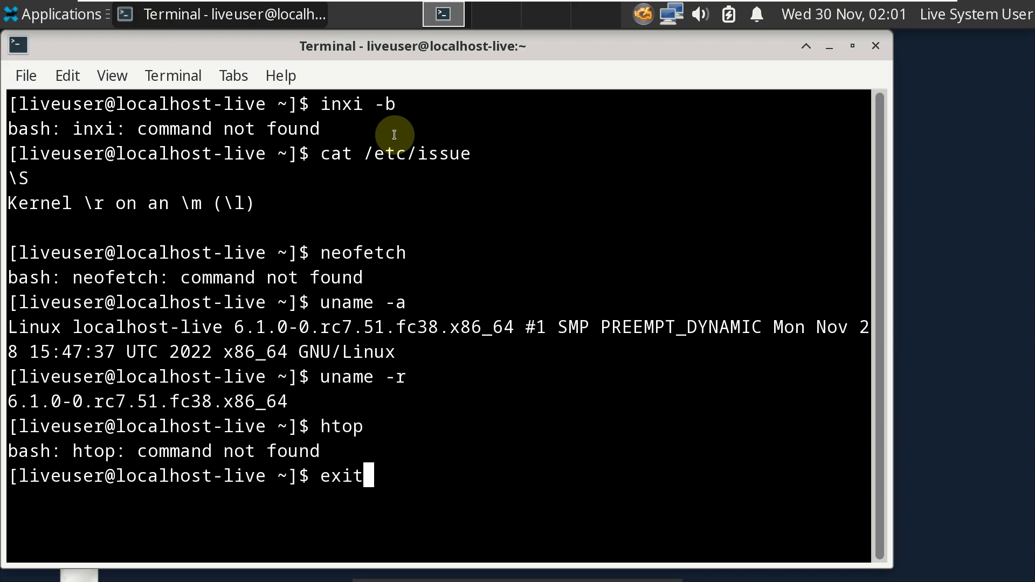
{"action": "key", "text": "Return"}
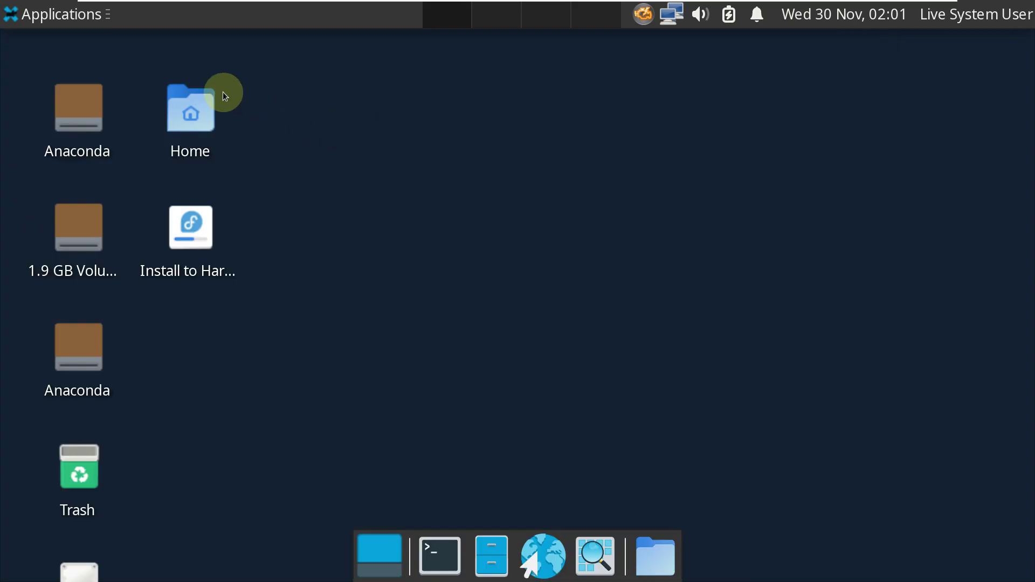
{"action": "right_click", "coordinate": [206, 102]}
{"action": "left_click", "coordinate": [215, 110]}
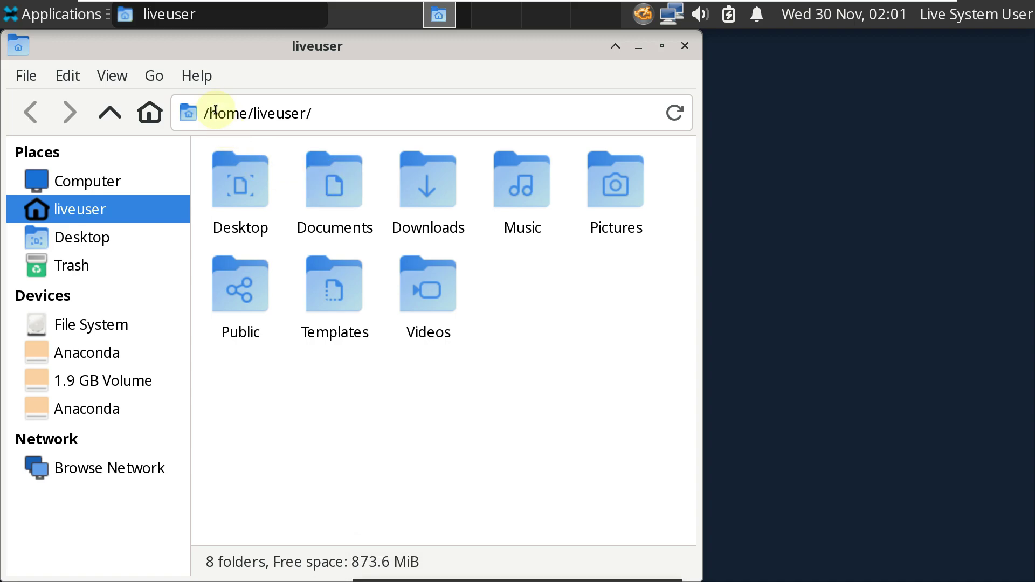
{"action": "left_click", "coordinate": [198, 77]}
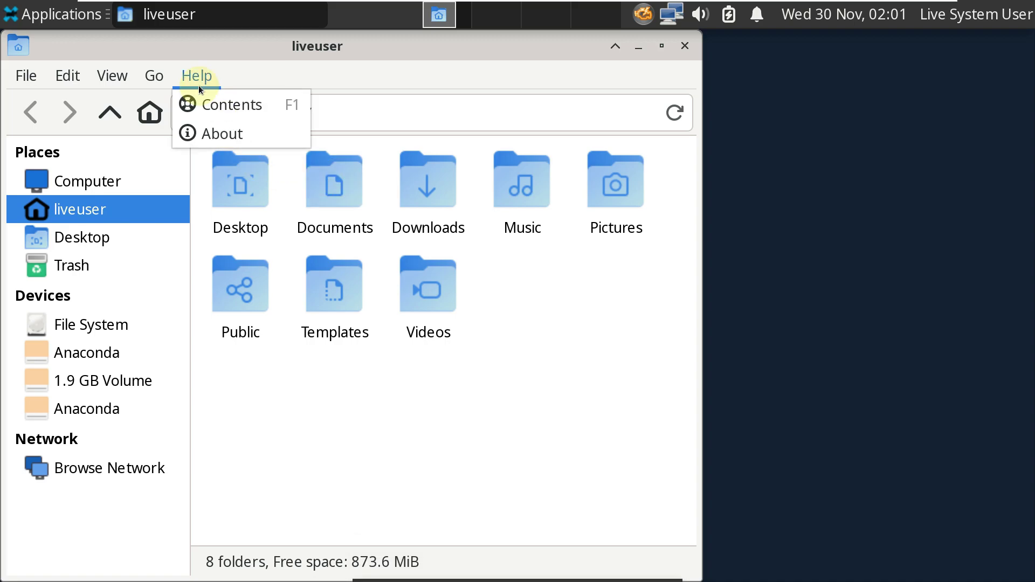
{"action": "left_click", "coordinate": [220, 133]}
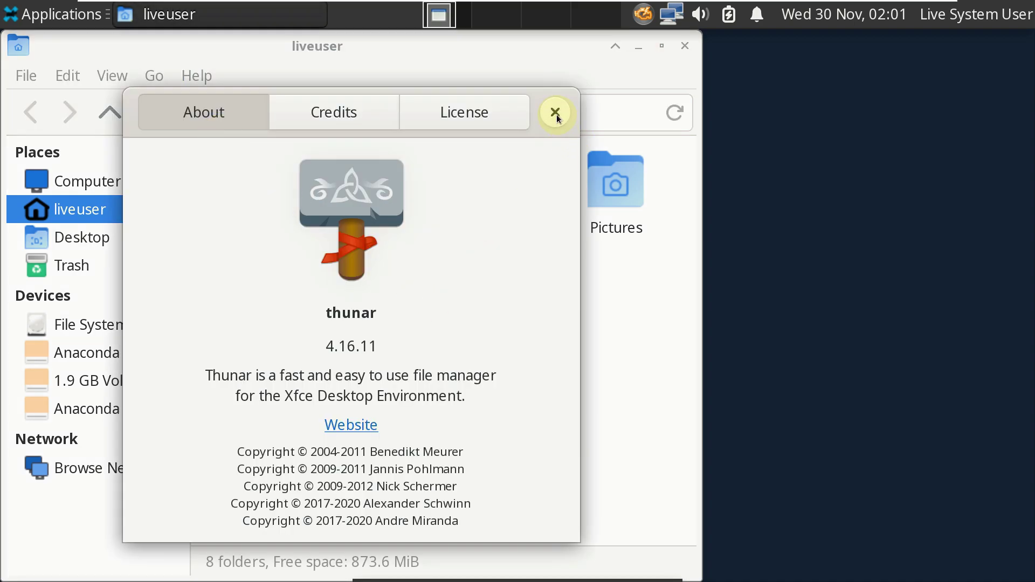
{"action": "left_click", "coordinate": [556, 114]}
{"action": "left_click", "coordinate": [680, 48]}
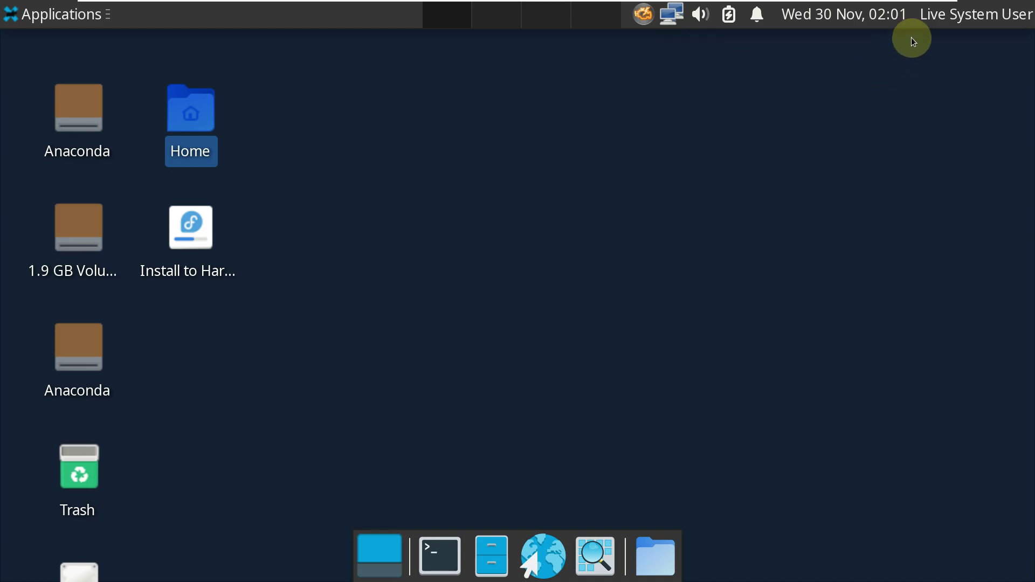
{"action": "left_click", "coordinate": [947, 13]}
{"action": "left_click", "coordinate": [836, 183]}
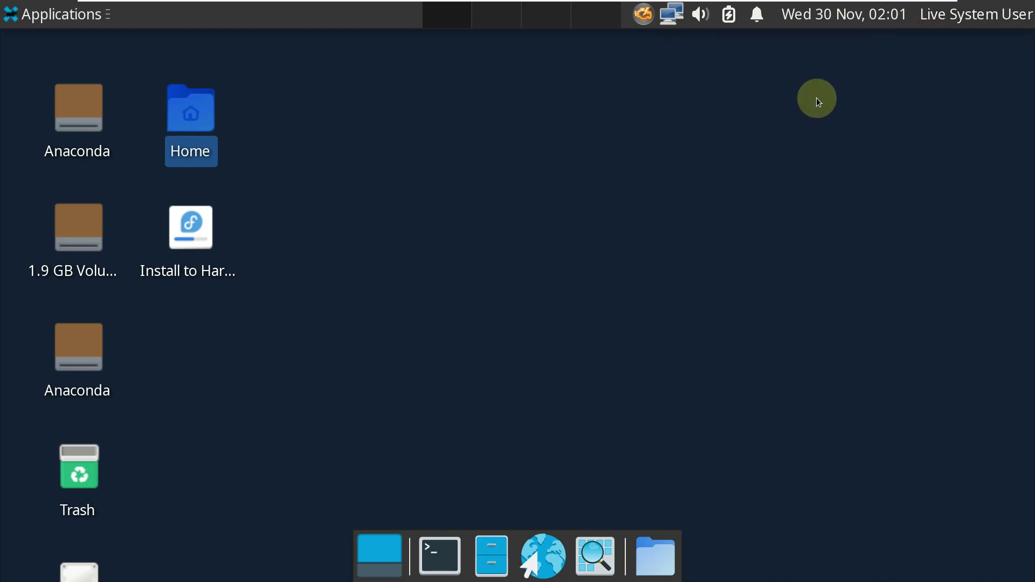
{"action": "left_click", "coordinate": [822, 24]}
{"action": "left_click", "coordinate": [733, 177]}
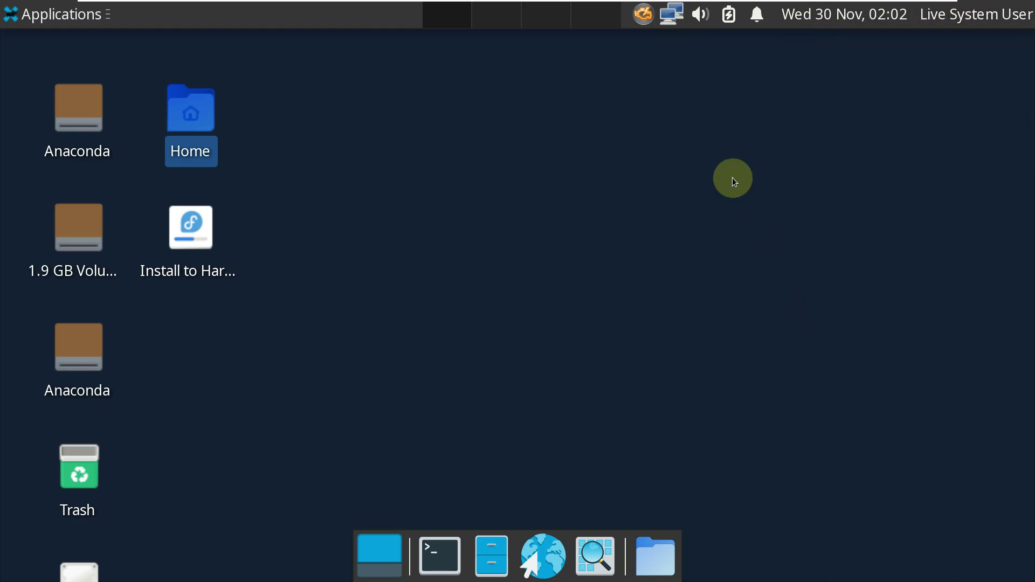
{"action": "left_click", "coordinate": [768, 27]}
{"action": "left_click", "coordinate": [691, 131]}
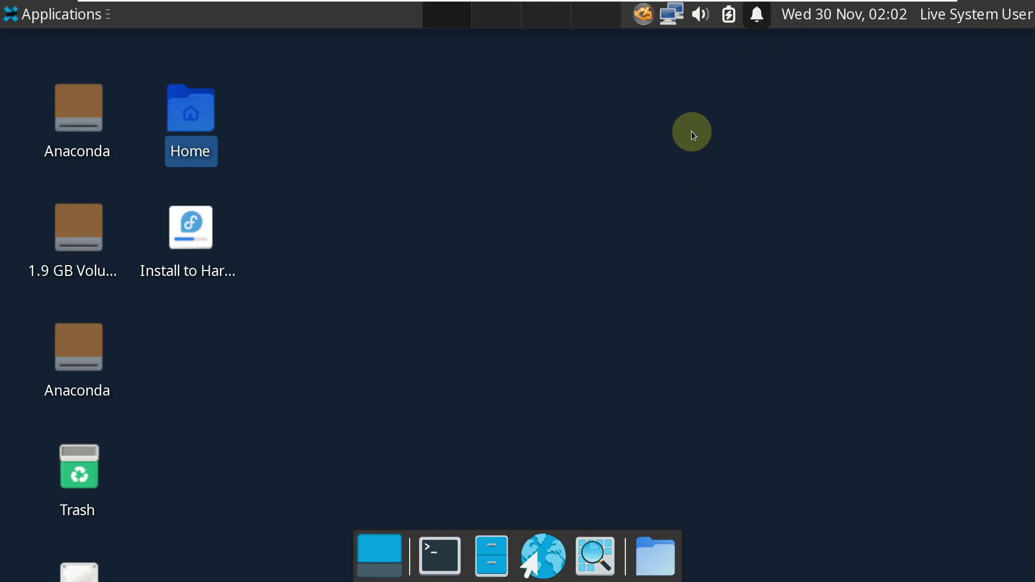
{"action": "left_click", "coordinate": [739, 21]}
{"action": "left_click", "coordinate": [737, 110]}
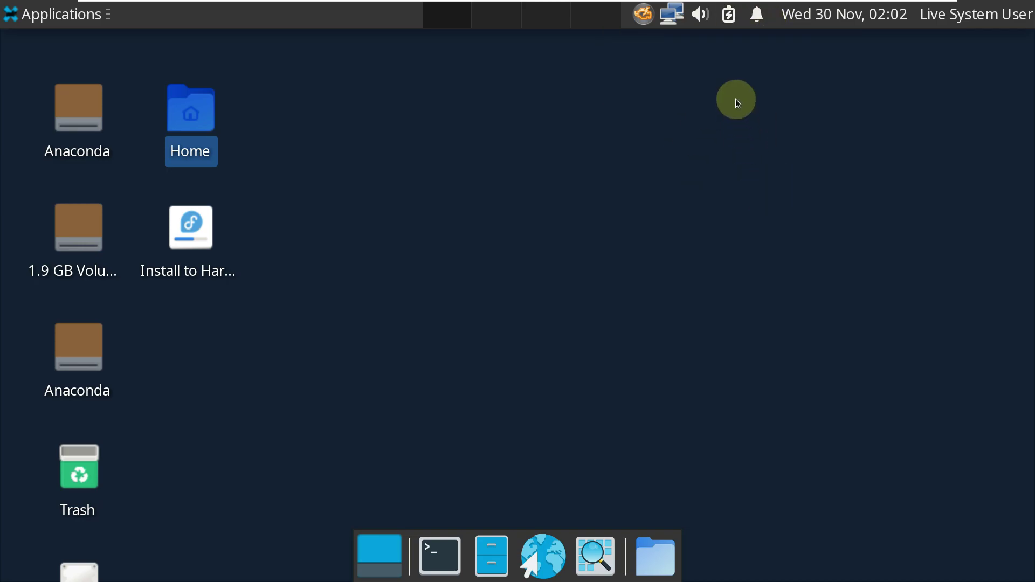
{"action": "left_click", "coordinate": [701, 21]}
{"action": "left_click", "coordinate": [667, 68]}
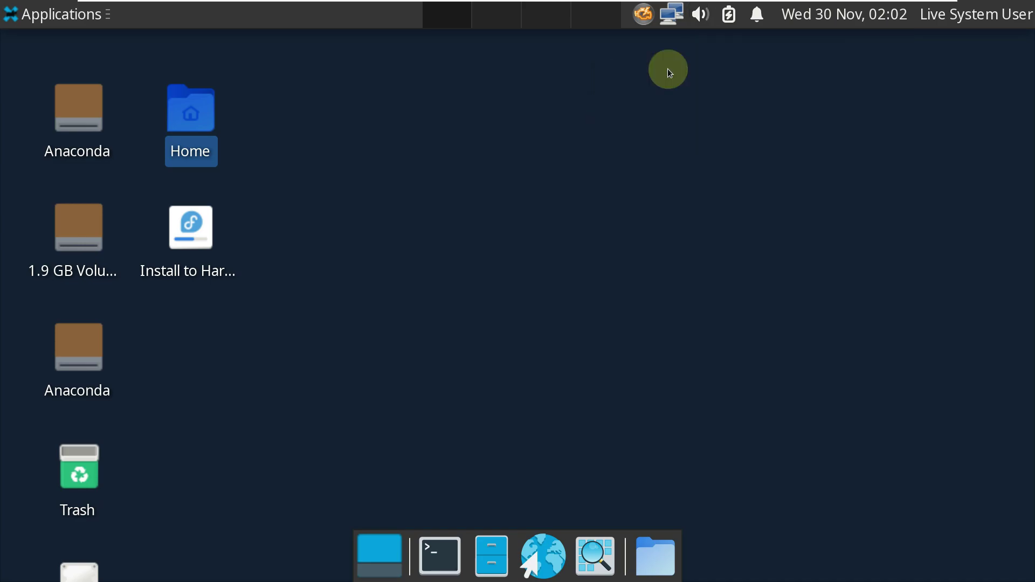
{"action": "left_click", "coordinate": [668, 24]}
{"action": "left_click", "coordinate": [599, 179]}
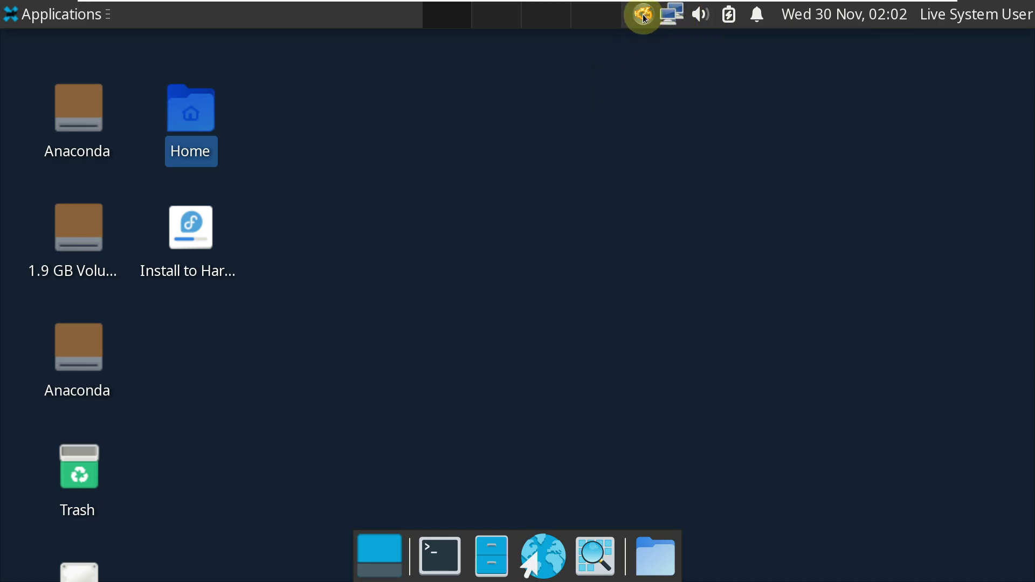
{"action": "left_click", "coordinate": [487, 553]}
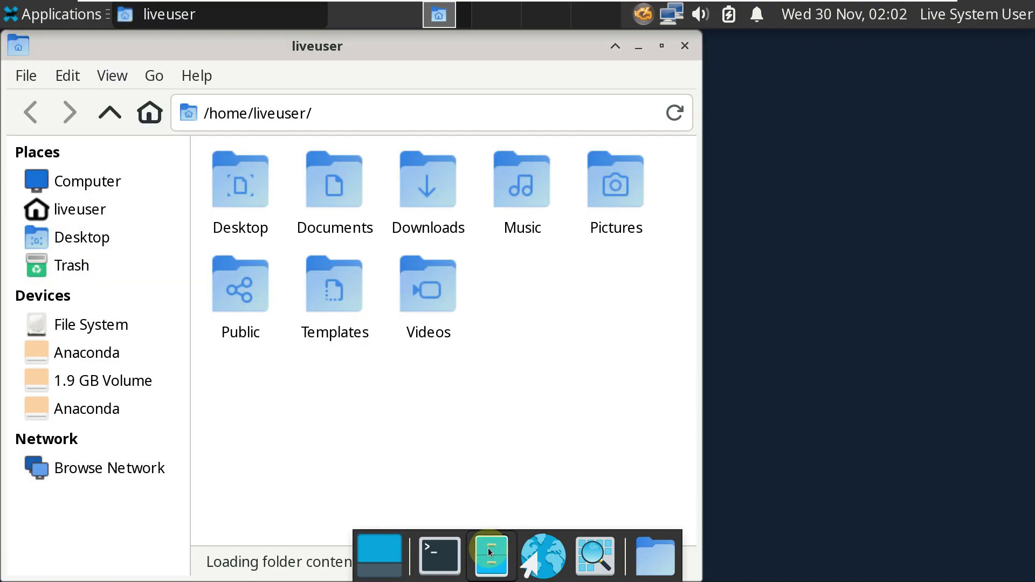
{"action": "left_click", "coordinate": [192, 76]}
{"action": "left_click", "coordinate": [556, 139]}
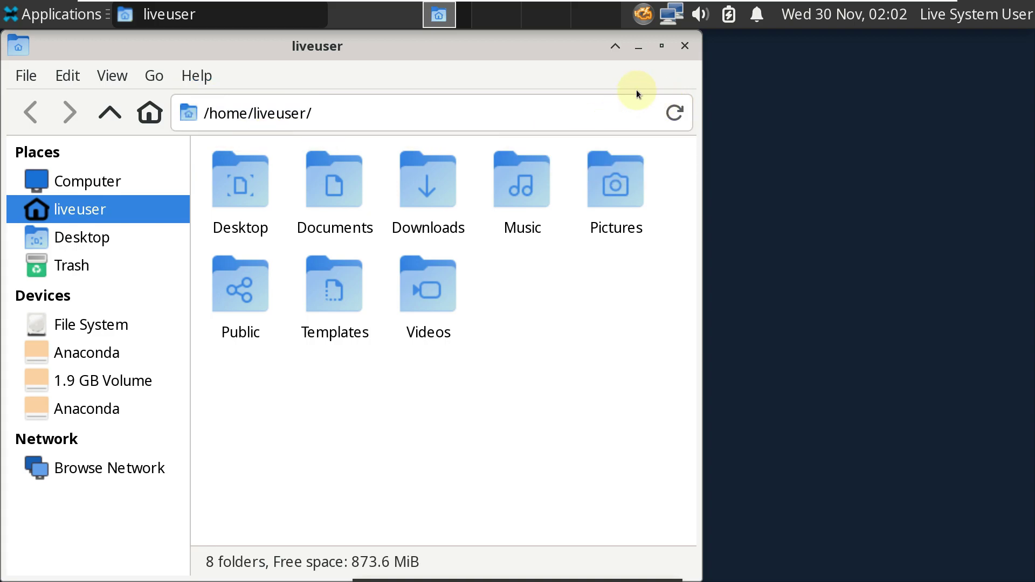
{"action": "left_click", "coordinate": [193, 70]}
{"action": "left_click", "coordinate": [221, 130]}
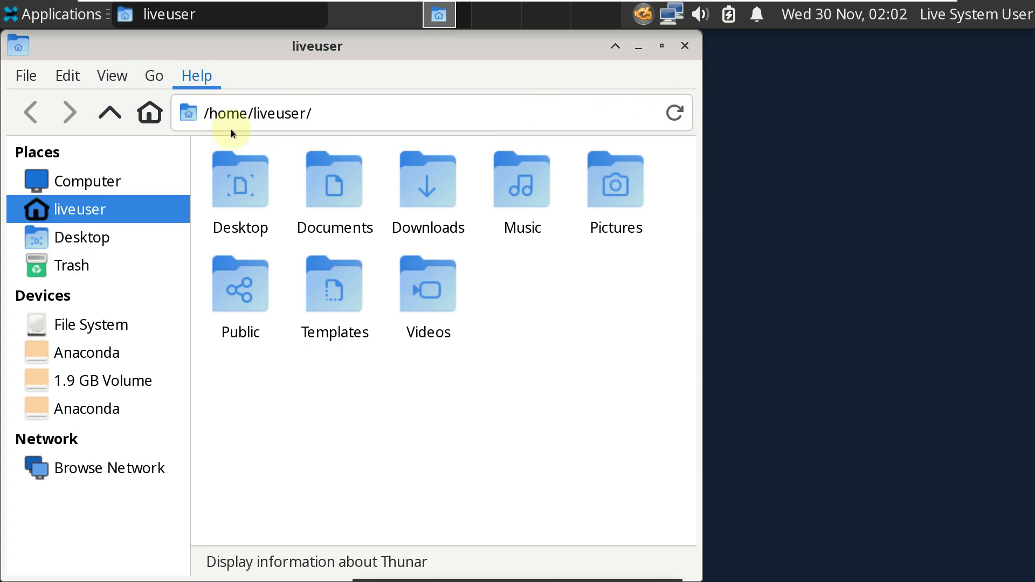
{"action": "left_click", "coordinate": [556, 112]}
{"action": "left_click", "coordinate": [685, 45]}
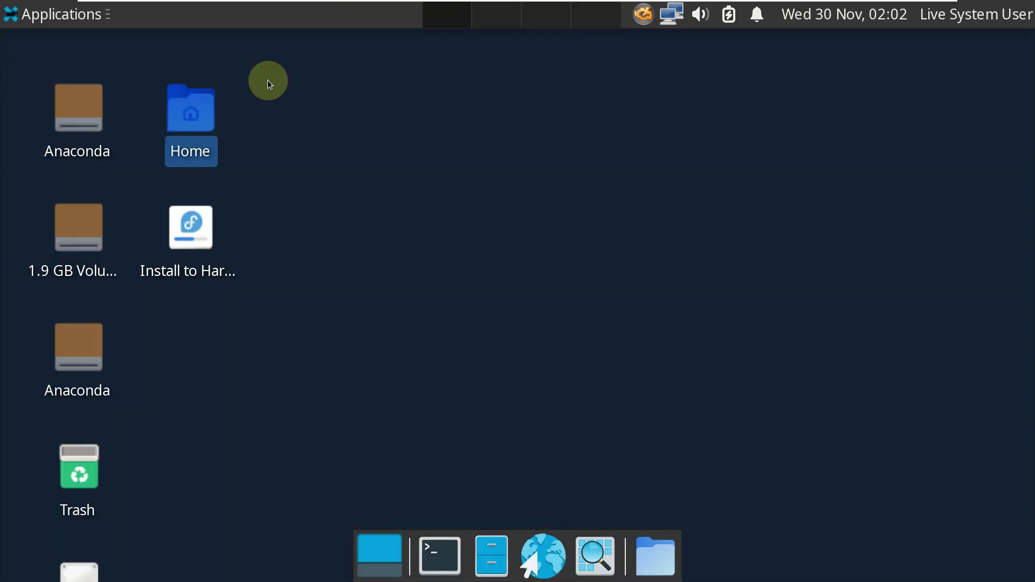
{"action": "left_click", "coordinate": [43, 21]}
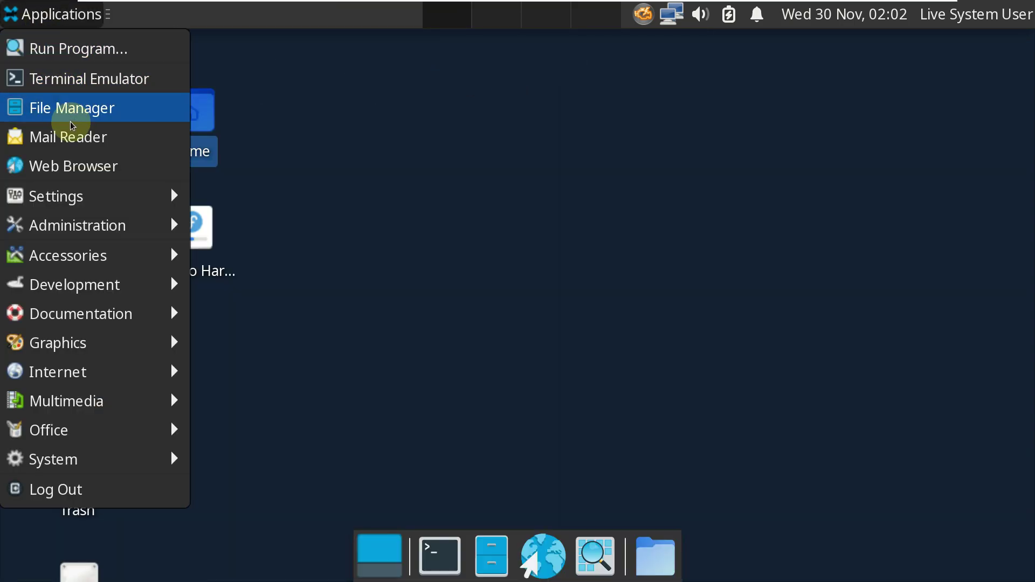
Step: Browse the Administration, Graphics, Multimedia, Office and System categories, ending on the Settings submenu
{"action": "mouse_move", "coordinate": [70, 196]}
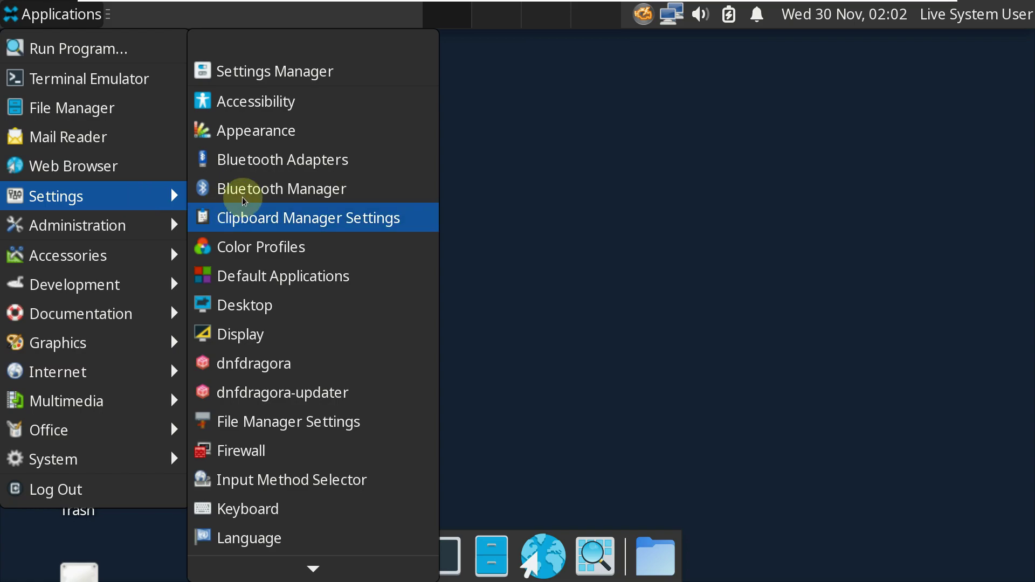
{"action": "scroll", "coordinate": [267, 186], "scroll_direction": "down", "scroll_amount": 8}
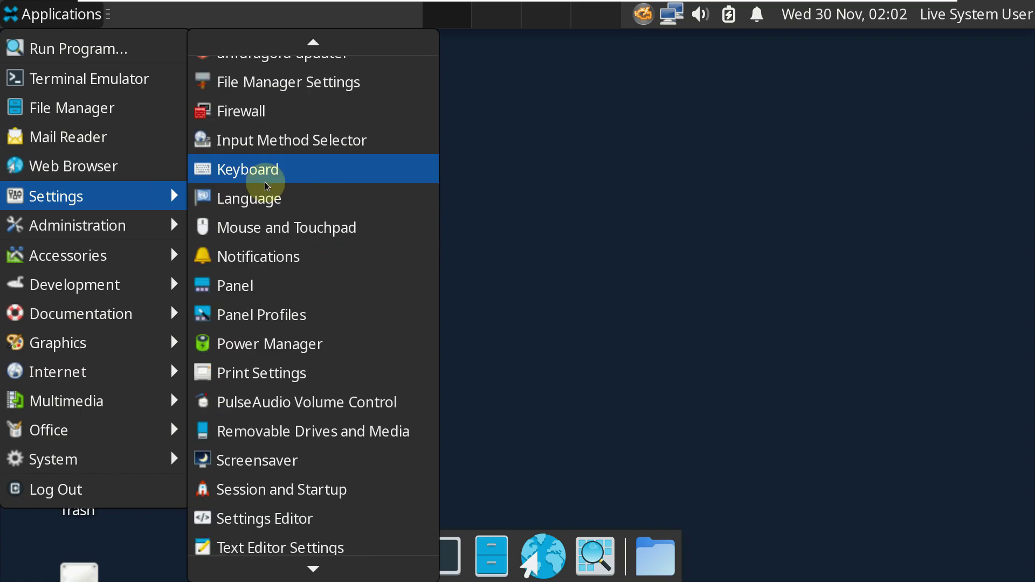
{"action": "scroll", "coordinate": [275, 183], "scroll_direction": "down", "scroll_amount": 3}
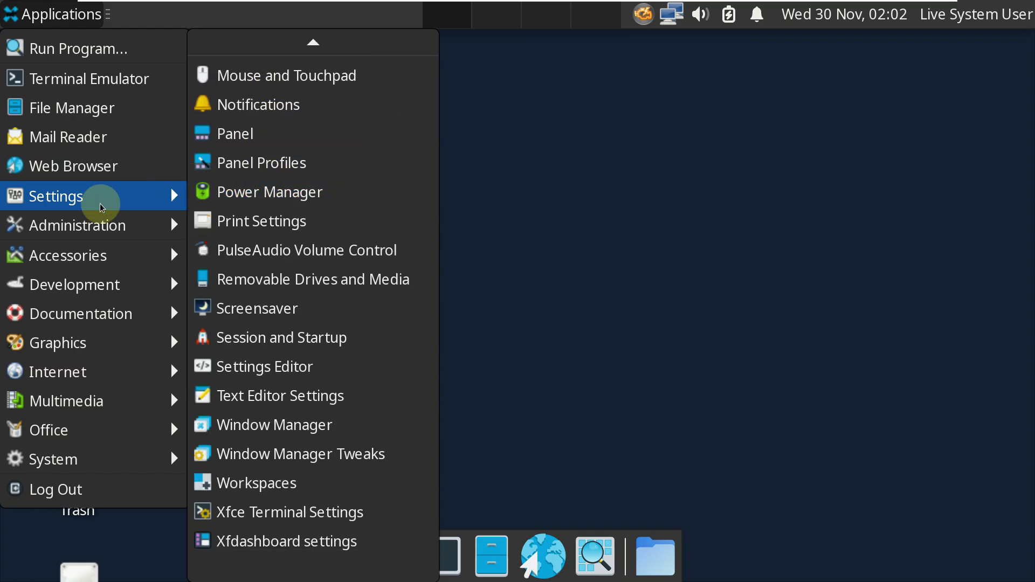
{"action": "mouse_move", "coordinate": [107, 252]}
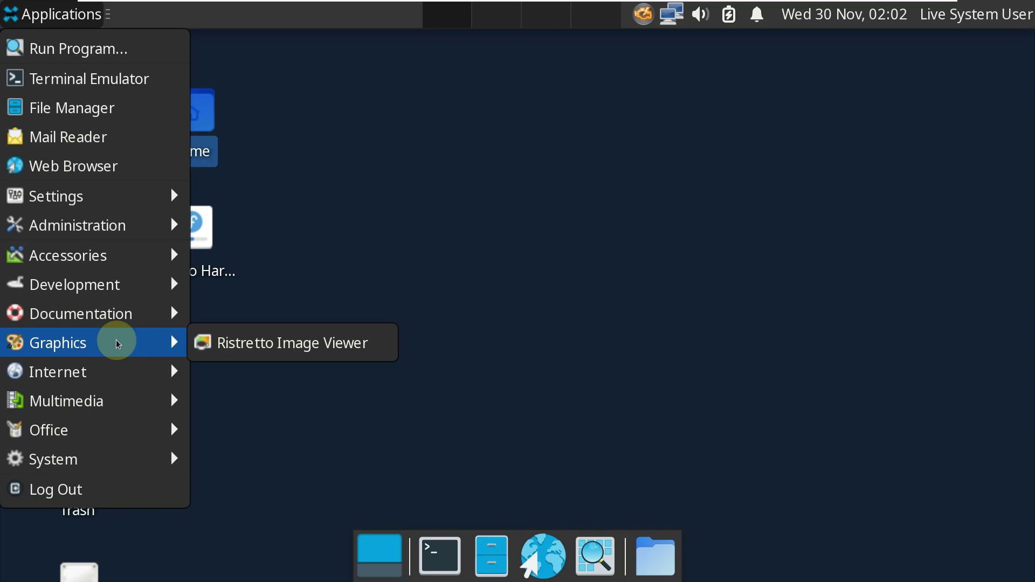
{"action": "mouse_move", "coordinate": [118, 374]}
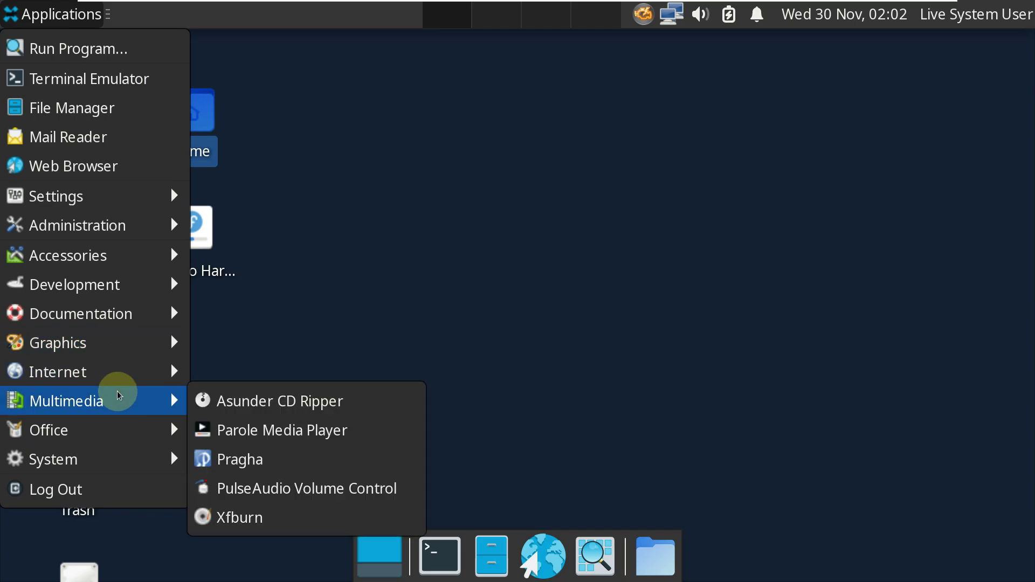
{"action": "mouse_move", "coordinate": [117, 426]}
{"action": "mouse_move", "coordinate": [102, 468]}
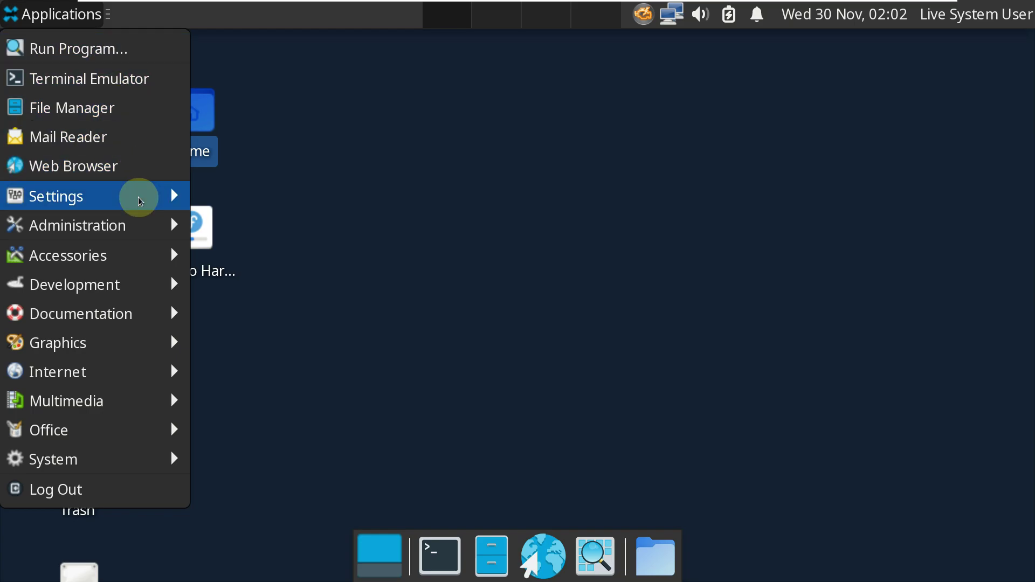
{"action": "mouse_move", "coordinate": [138, 201]}
{"action": "scroll", "coordinate": [254, 157], "scroll_direction": "up", "scroll_amount": 6}
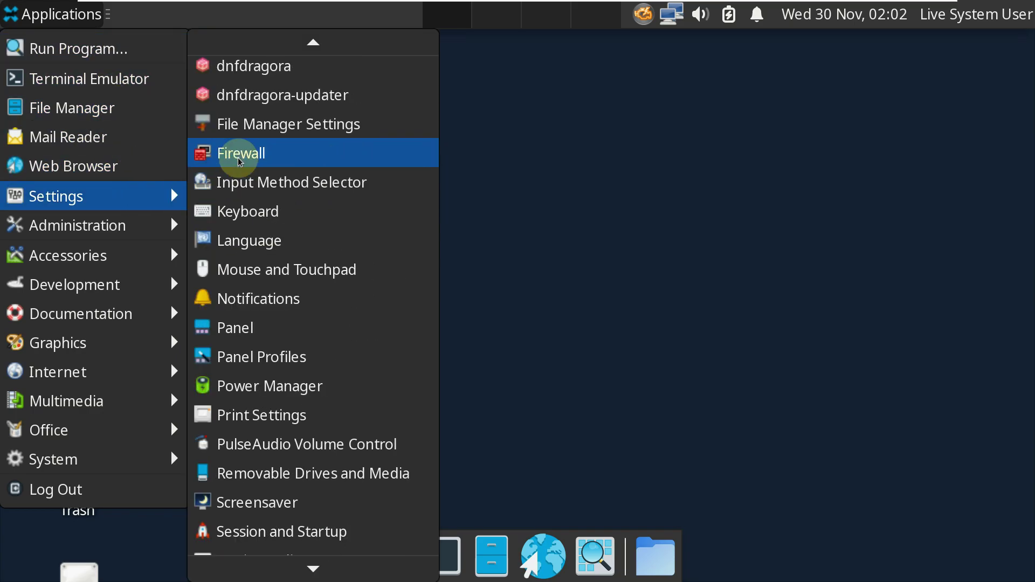
{"action": "scroll", "coordinate": [240, 153], "scroll_direction": "up", "scroll_amount": 5}
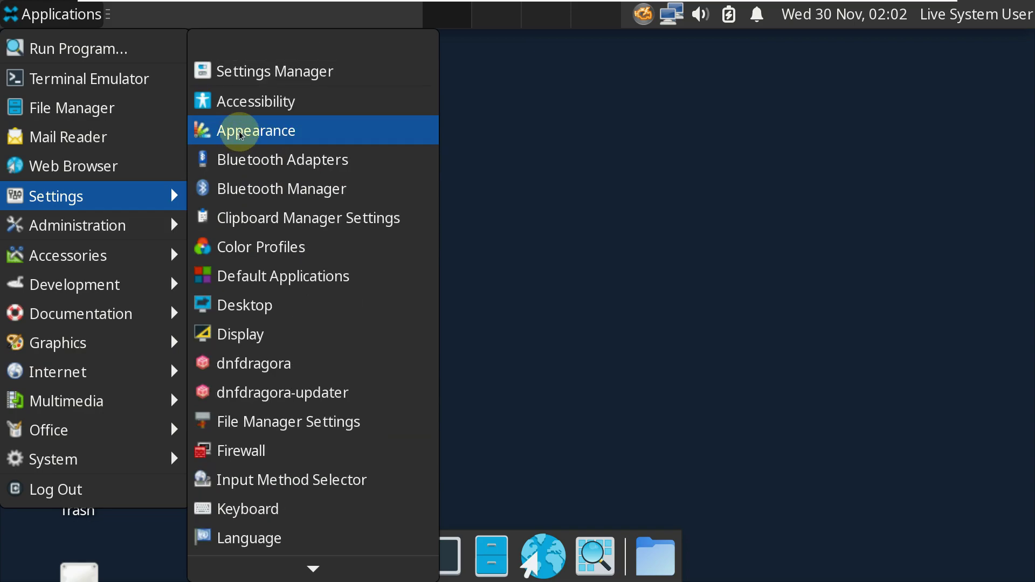
Step: Open Desktop settings and look through its Menus and Icons tabs before returning to Background
{"action": "left_click", "coordinate": [274, 305]}
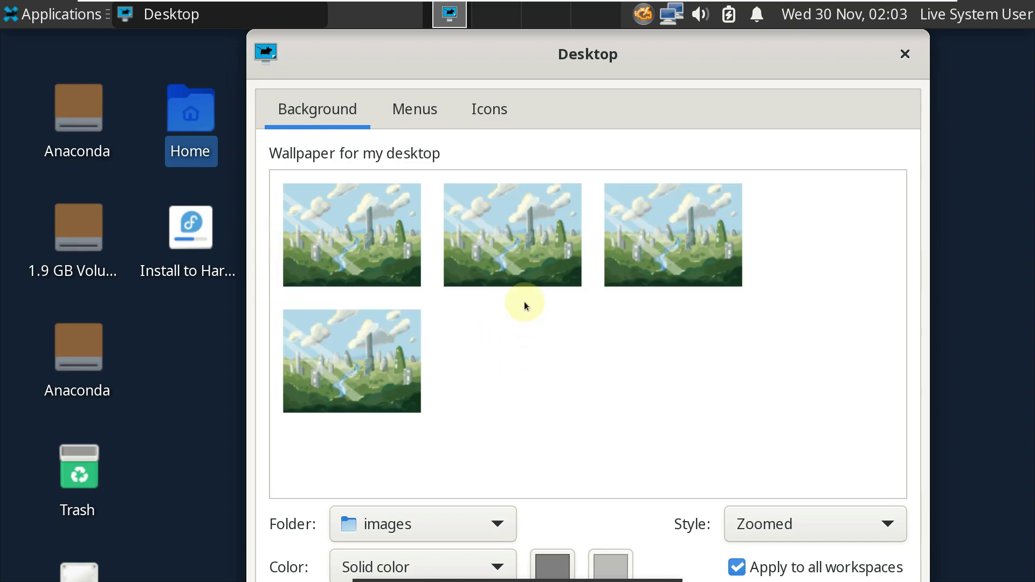
{"action": "left_click", "coordinate": [415, 110]}
{"action": "left_click", "coordinate": [477, 114]}
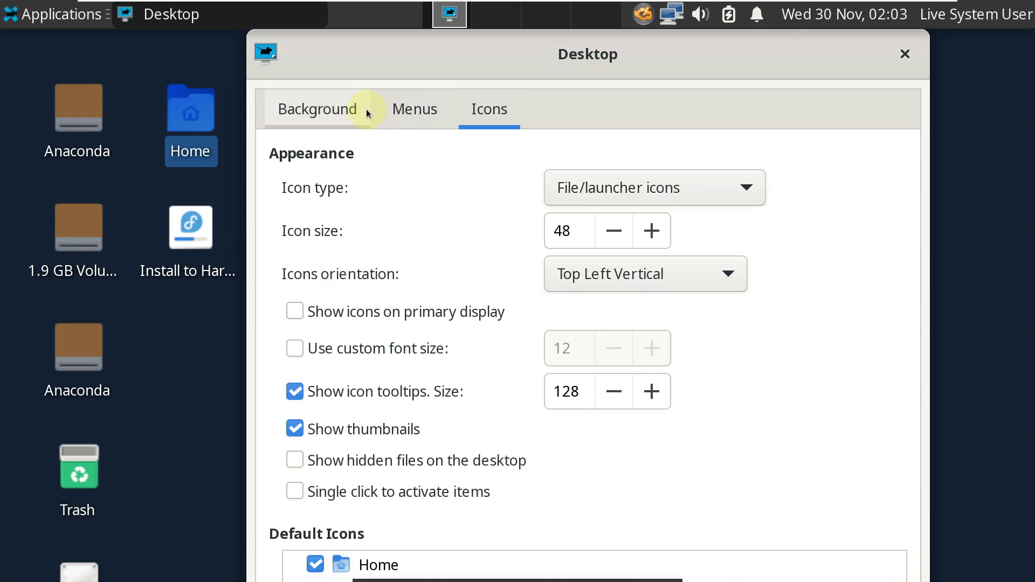
{"action": "left_click", "coordinate": [367, 113]}
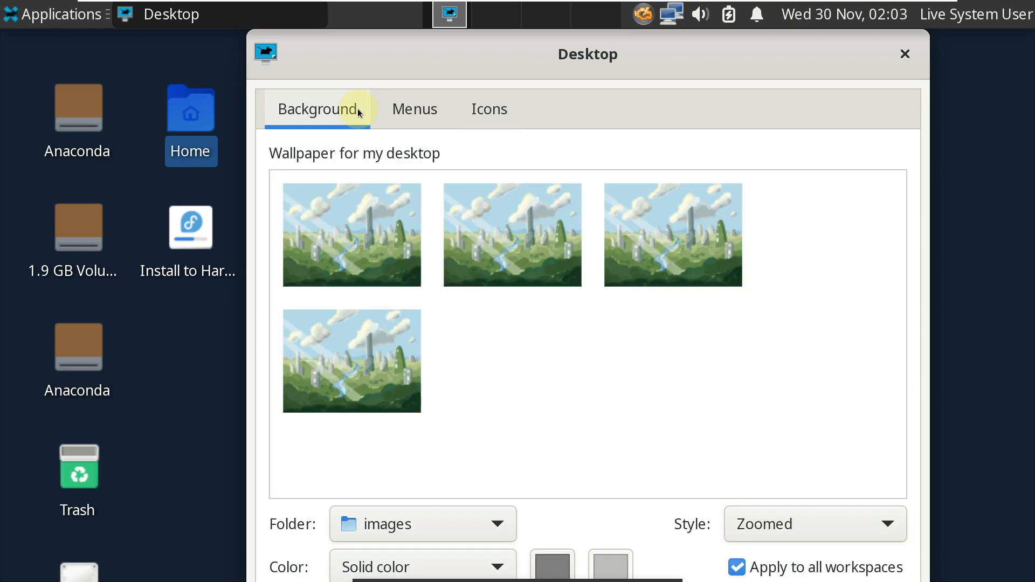
Step: Switch the wallpaper folder to backgrounds, then Anaconda, and close Desktop settings
{"action": "left_click", "coordinate": [421, 521]}
{"action": "left_click", "coordinate": [423, 490]}
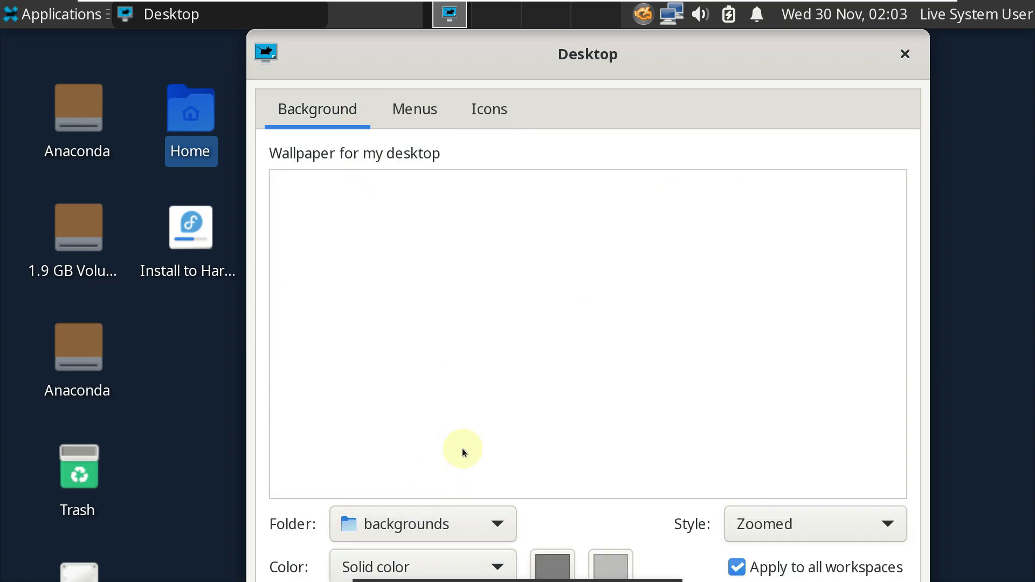
{"action": "left_click", "coordinate": [480, 516]}
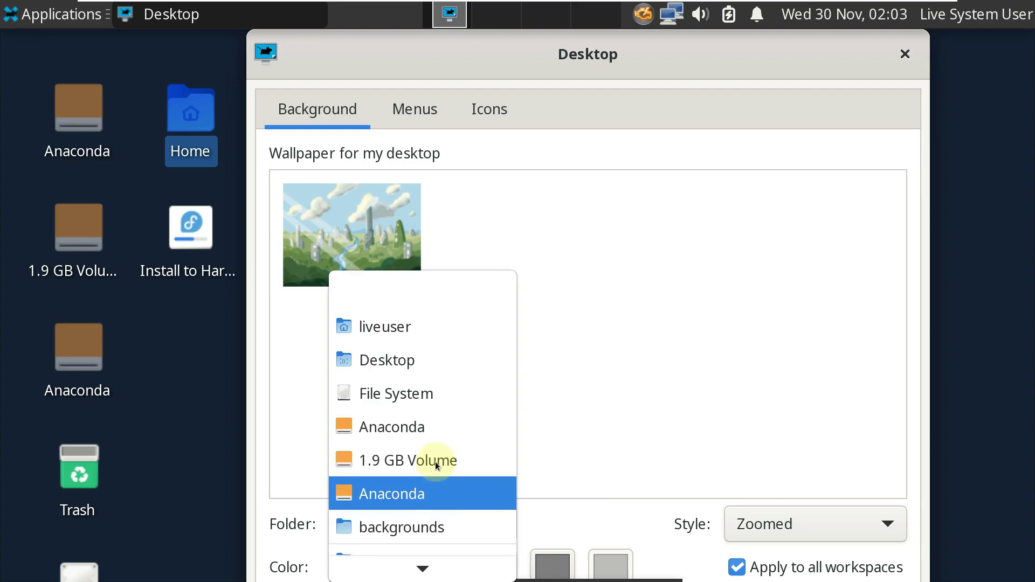
{"action": "left_click", "coordinate": [435, 432]}
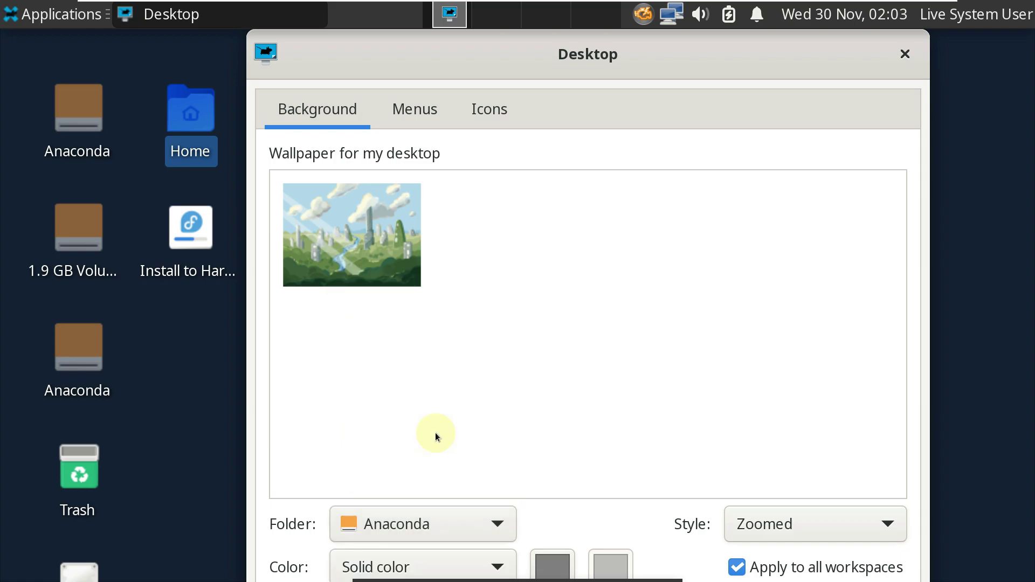
{"action": "left_click", "coordinate": [432, 113]}
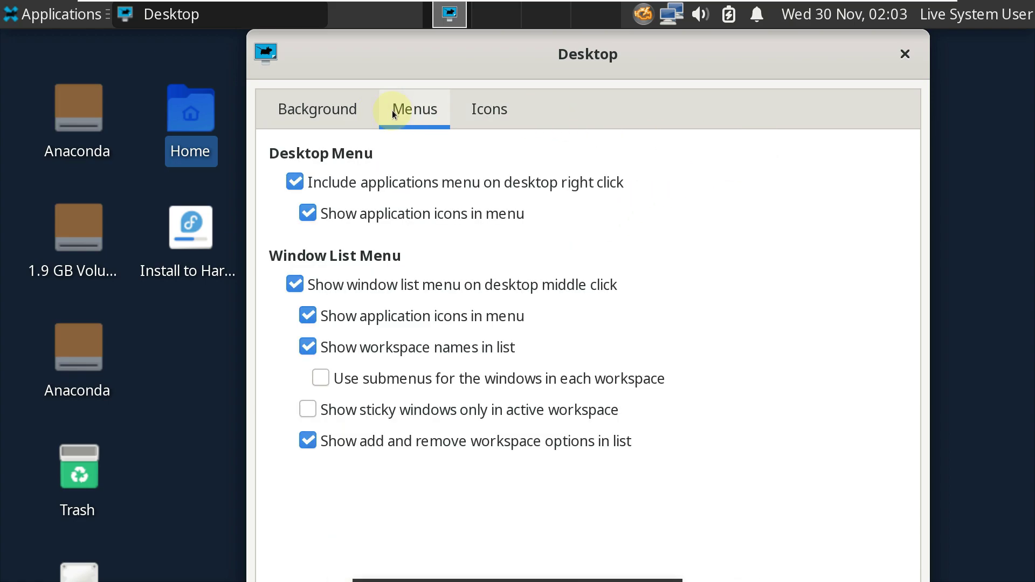
{"action": "left_click", "coordinate": [476, 120]}
{"action": "left_click", "coordinate": [904, 58]}
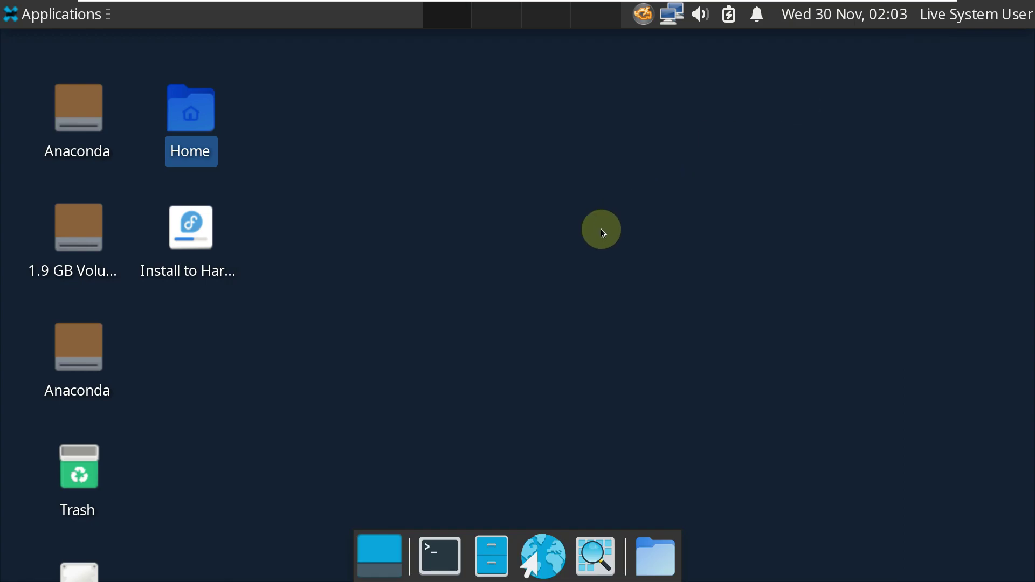
{"action": "left_click", "coordinate": [76, 21]}
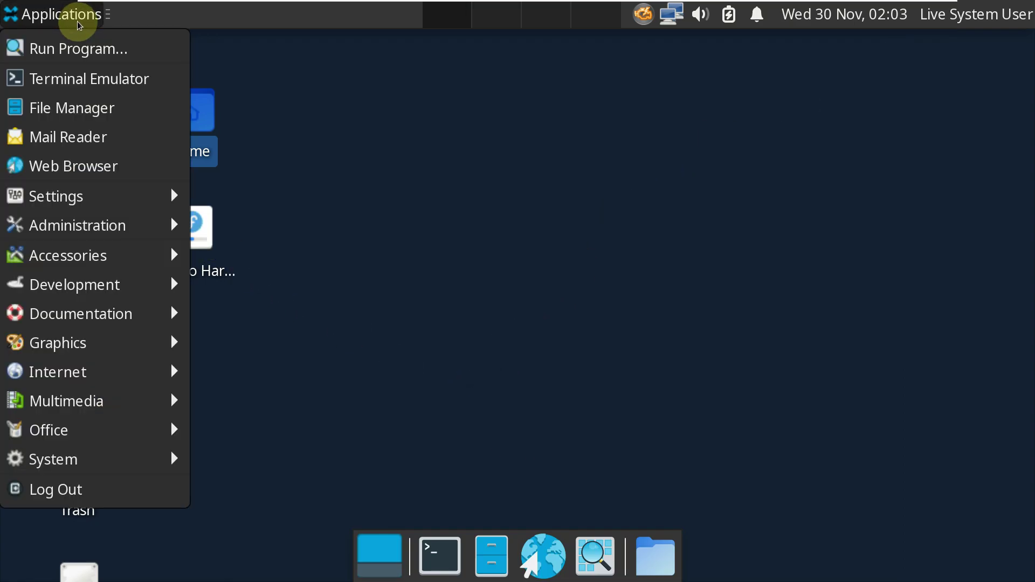
{"action": "left_click", "coordinate": [121, 466]}
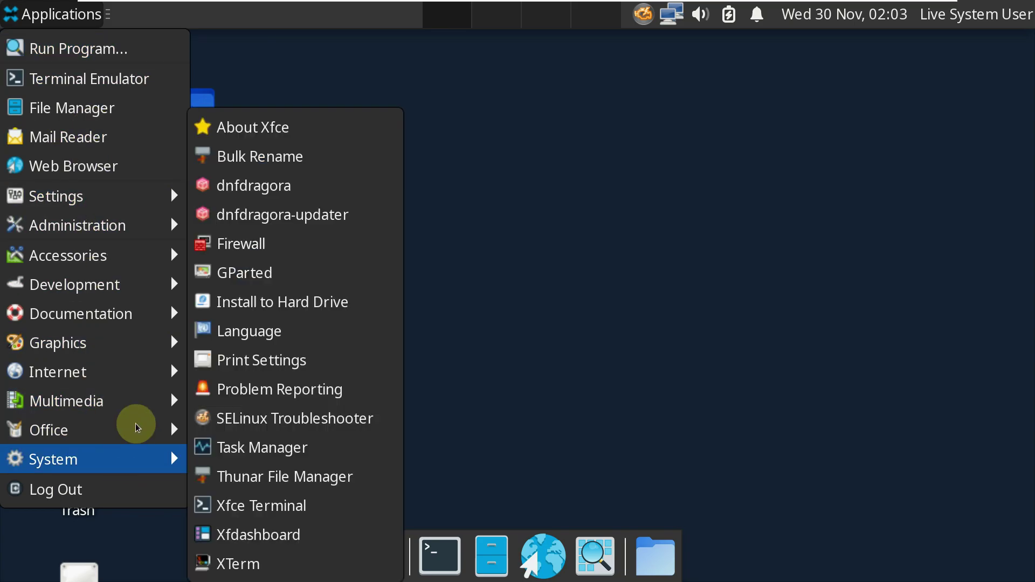
{"action": "left_click", "coordinate": [356, 187]}
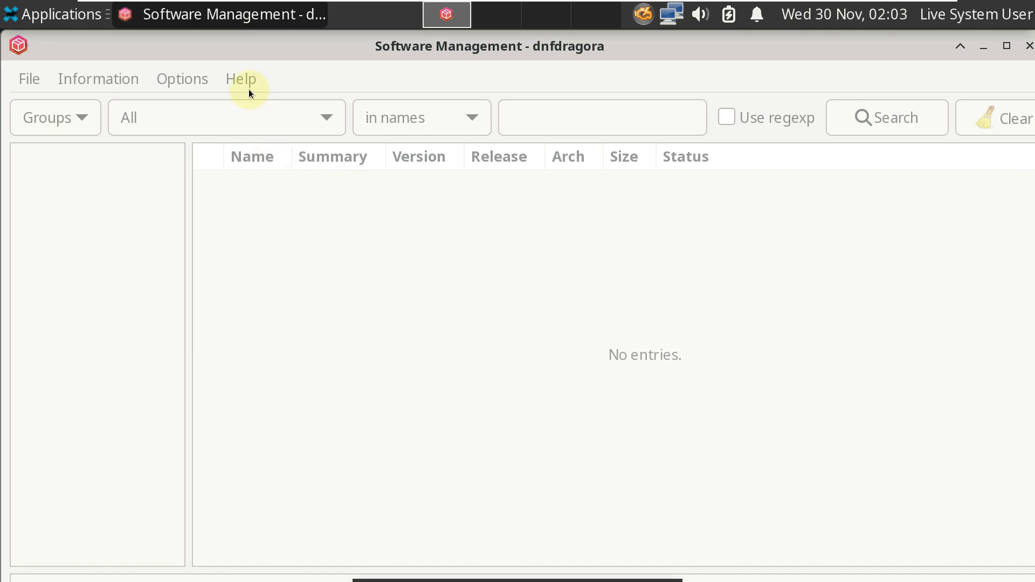
{"action": "right_click", "coordinate": [250, 22]}
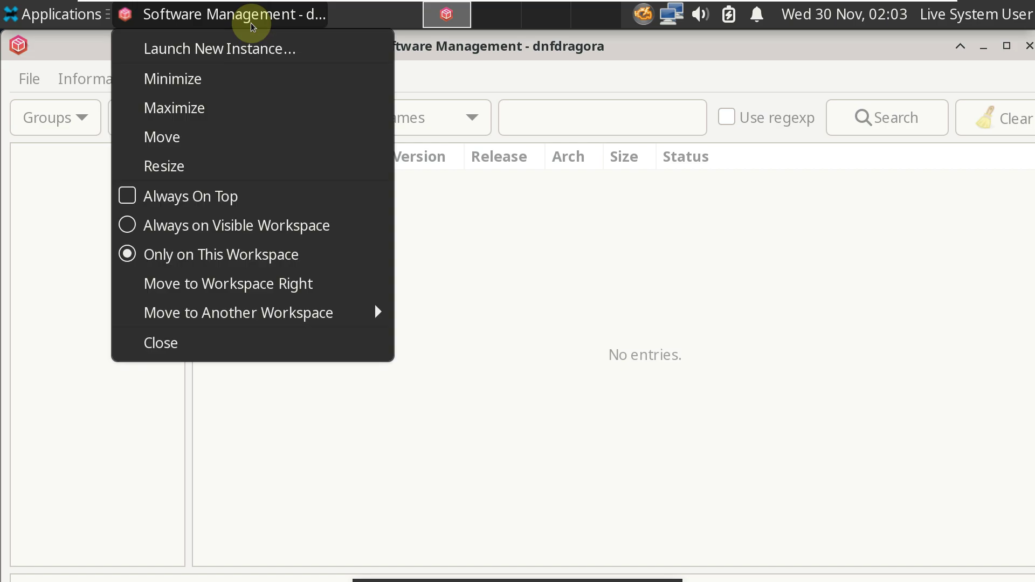
{"action": "left_click", "coordinate": [318, 454]}
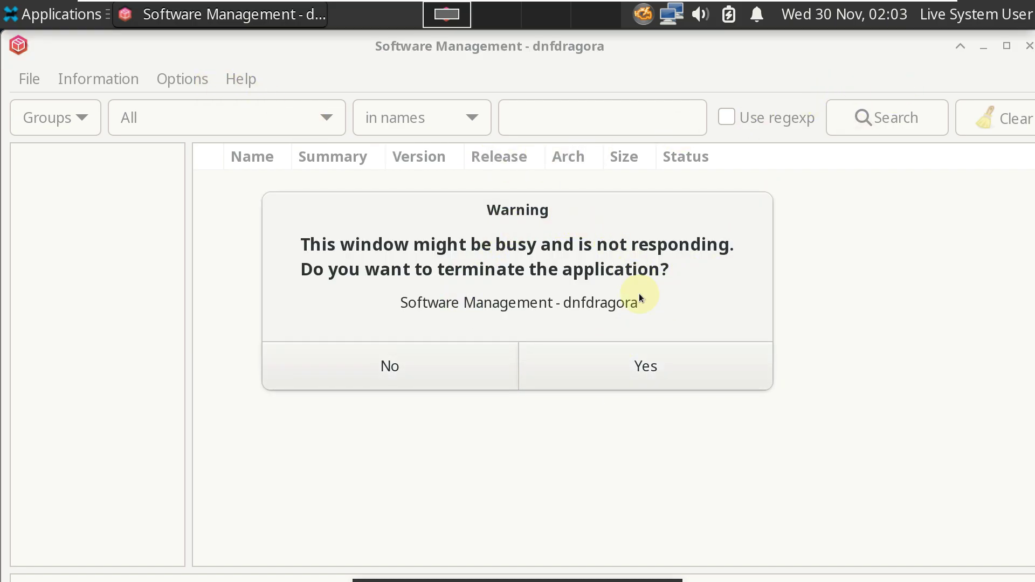
{"action": "left_click", "coordinate": [613, 355]}
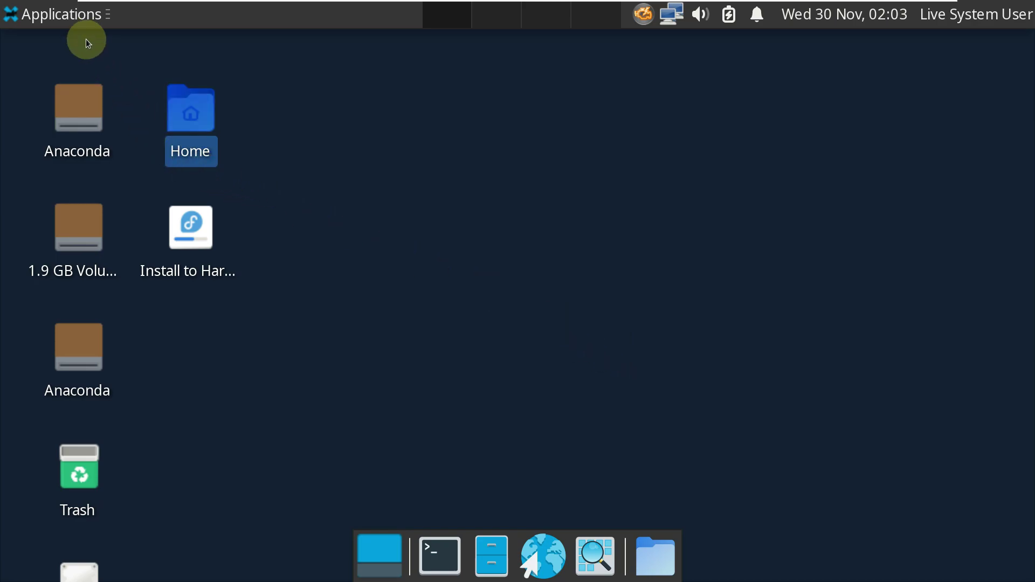
Step: Open the Applications menu and browse its Settings and Administration submenus
{"action": "left_click", "coordinate": [79, 22]}
{"action": "mouse_move", "coordinate": [98, 196]}
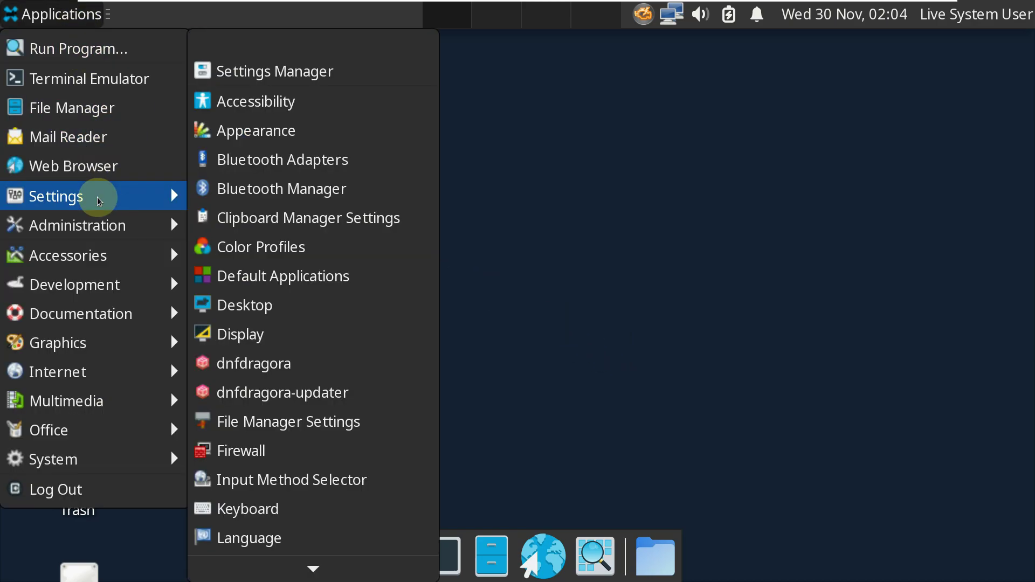
{"action": "scroll", "coordinate": [266, 203], "scroll_direction": "down", "scroll_amount": 5}
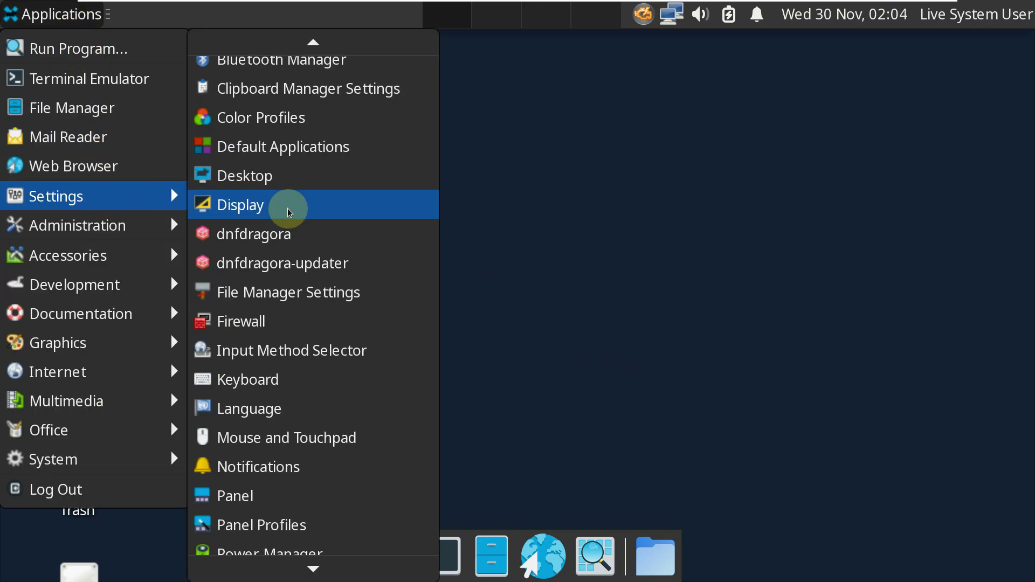
{"action": "scroll", "coordinate": [290, 212], "scroll_direction": "down", "scroll_amount": 7}
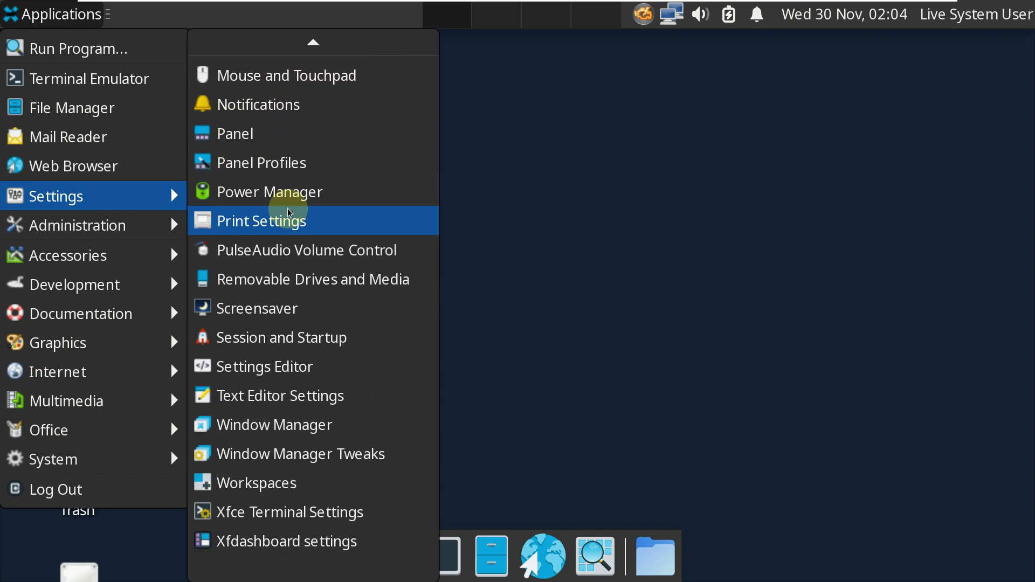
{"action": "mouse_move", "coordinate": [135, 234]}
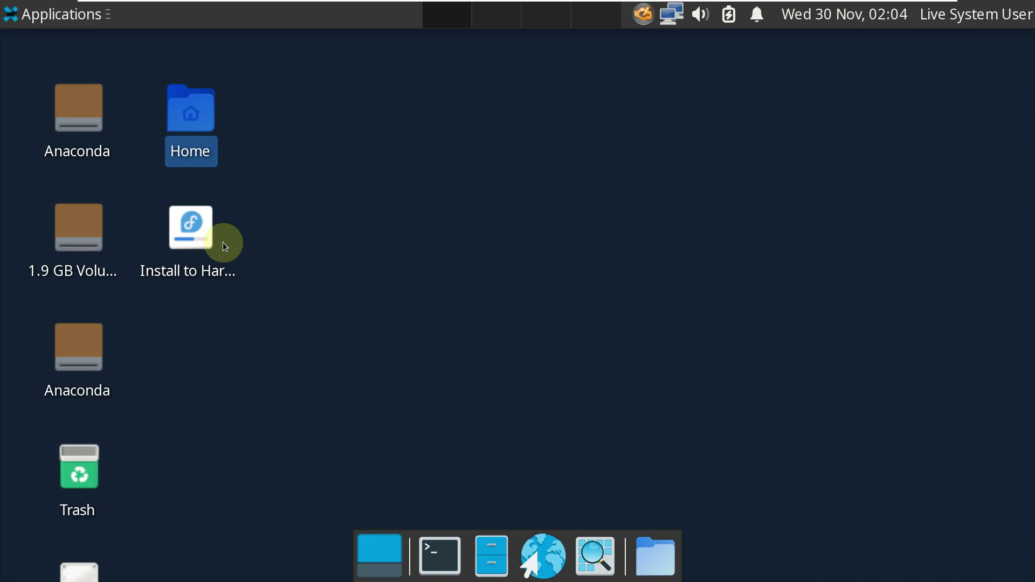
Step: Launch Firefox from Applications > Internet
{"action": "left_click", "coordinate": [51, 21]}
{"action": "mouse_move", "coordinate": [105, 464]}
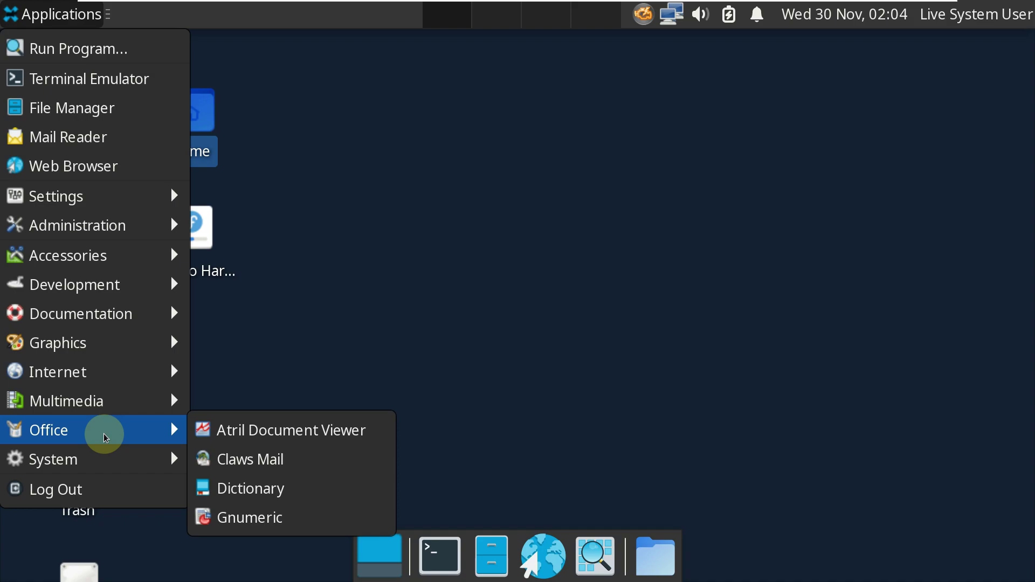
{"action": "mouse_move", "coordinate": [107, 373]}
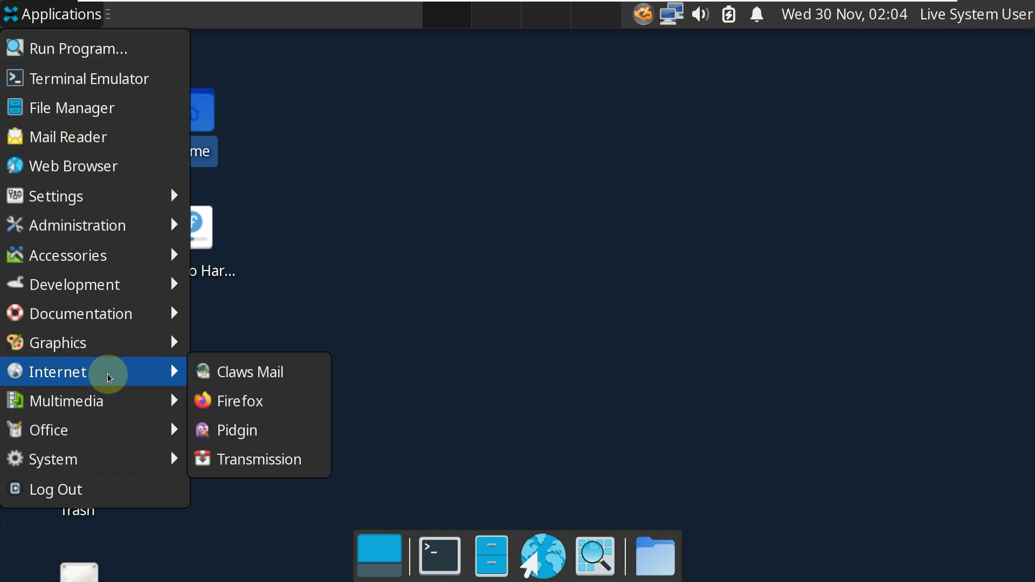
{"action": "left_click", "coordinate": [223, 399]}
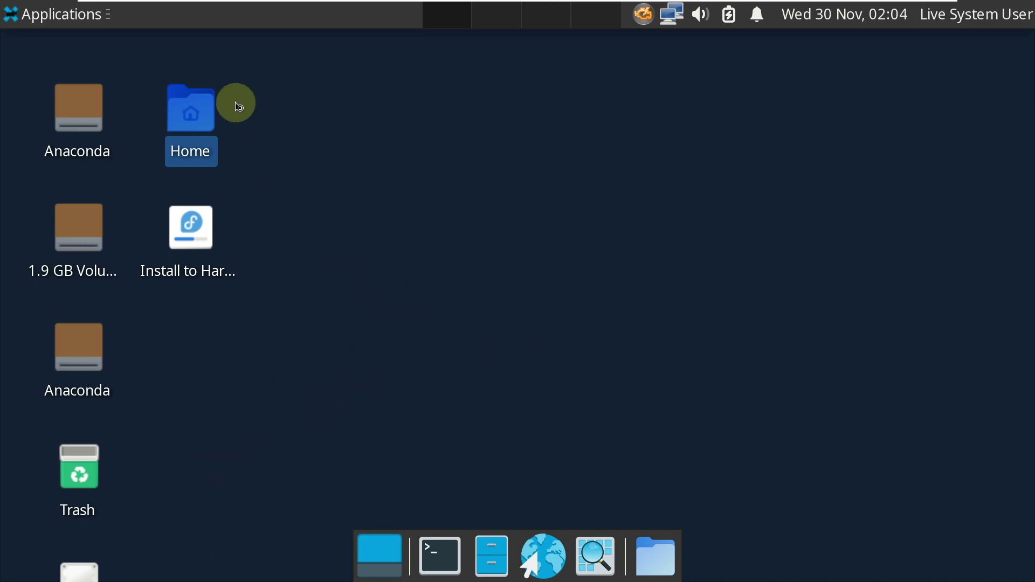
Step: Open the panel separator's Properties and close Firefox's privacy notice tab
{"action": "right_click", "coordinate": [285, 21]}
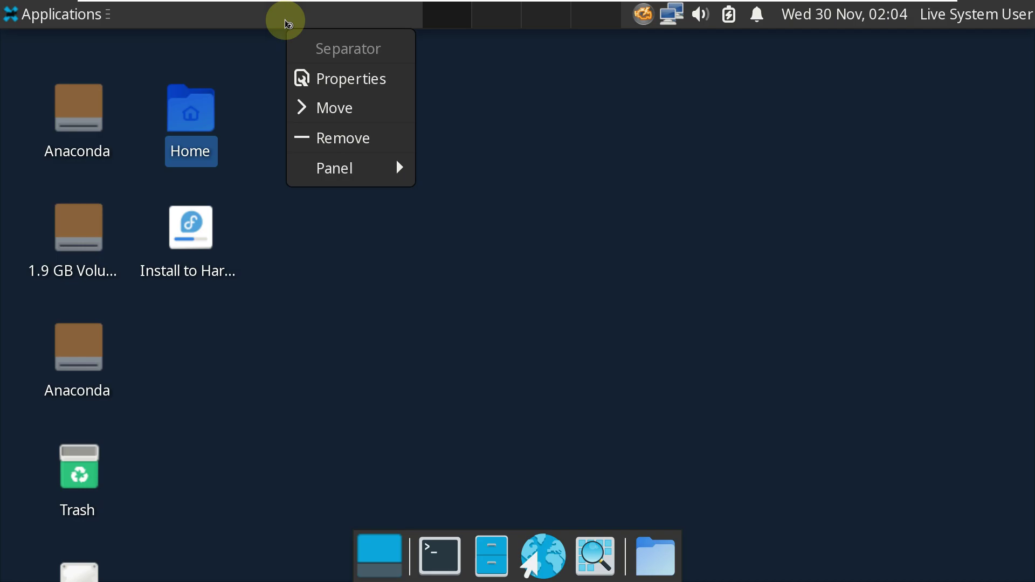
{"action": "left_click", "coordinate": [369, 89]}
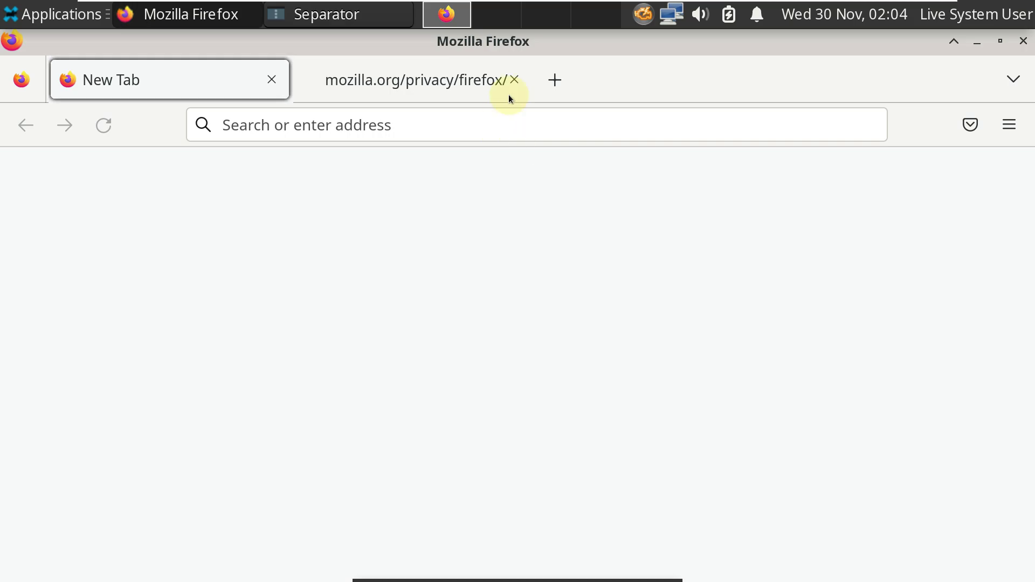
{"action": "left_click", "coordinate": [514, 80]}
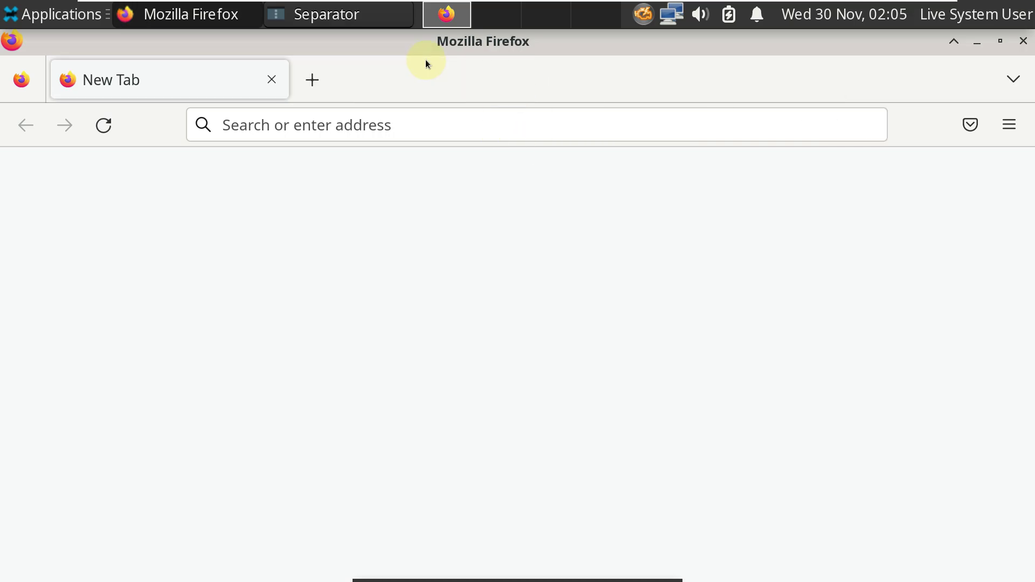
Step: Review the separator Style options, keep Transparent, and close the separator settings
{"action": "left_click", "coordinate": [371, 14]}
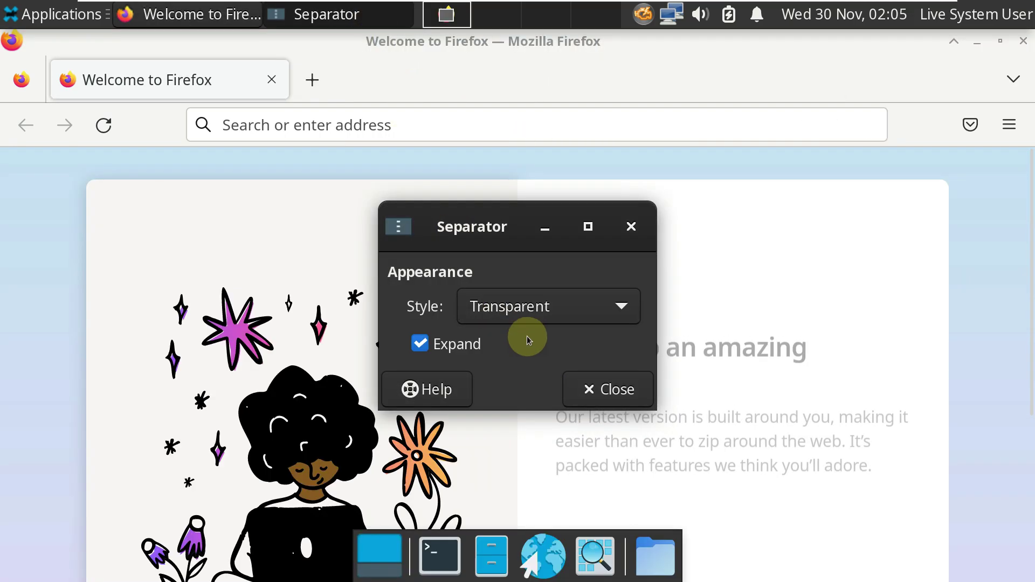
{"action": "left_click", "coordinate": [531, 308]}
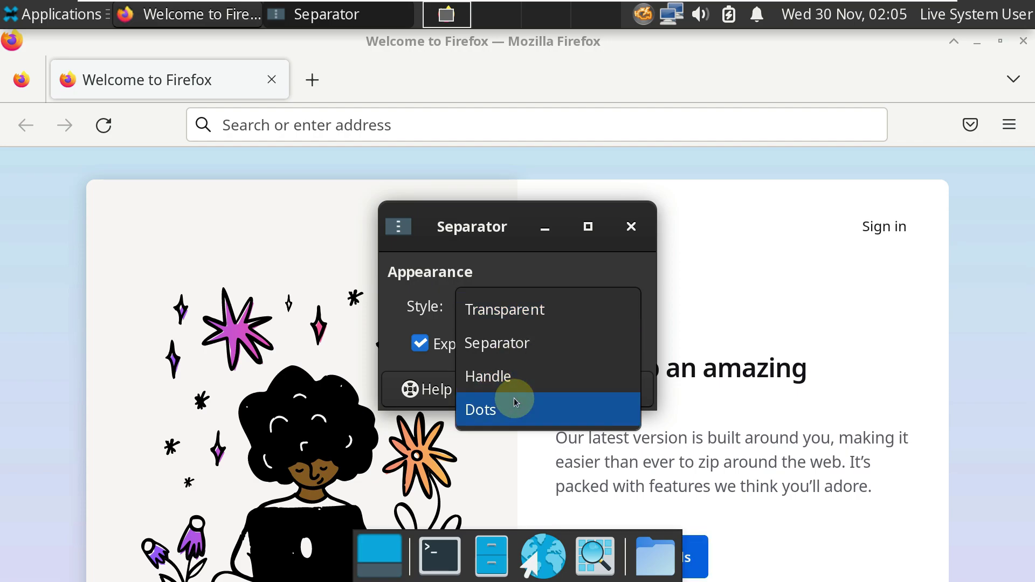
{"action": "left_click", "coordinate": [646, 231]}
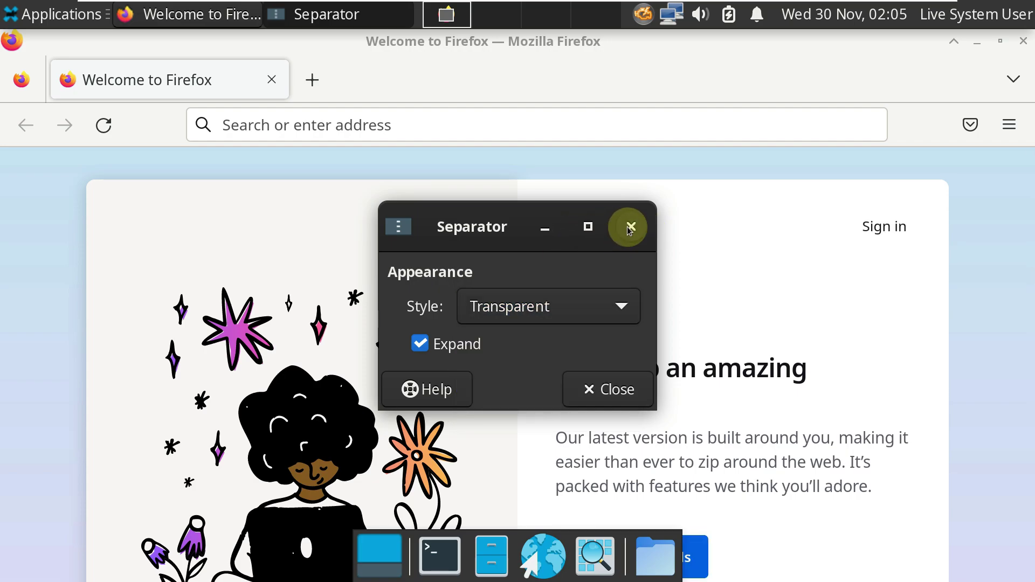
{"action": "left_click", "coordinate": [629, 229]}
{"action": "left_click", "coordinate": [1008, 124]}
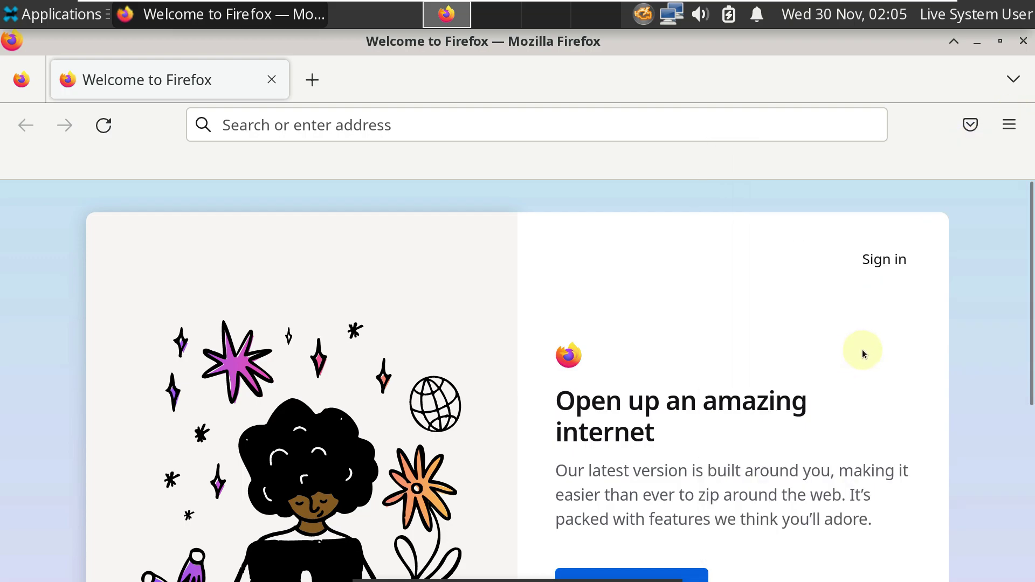
{"action": "scroll", "coordinate": [865, 348], "scroll_direction": "down", "scroll_amount": 5}
{"action": "left_click", "coordinate": [1009, 124]}
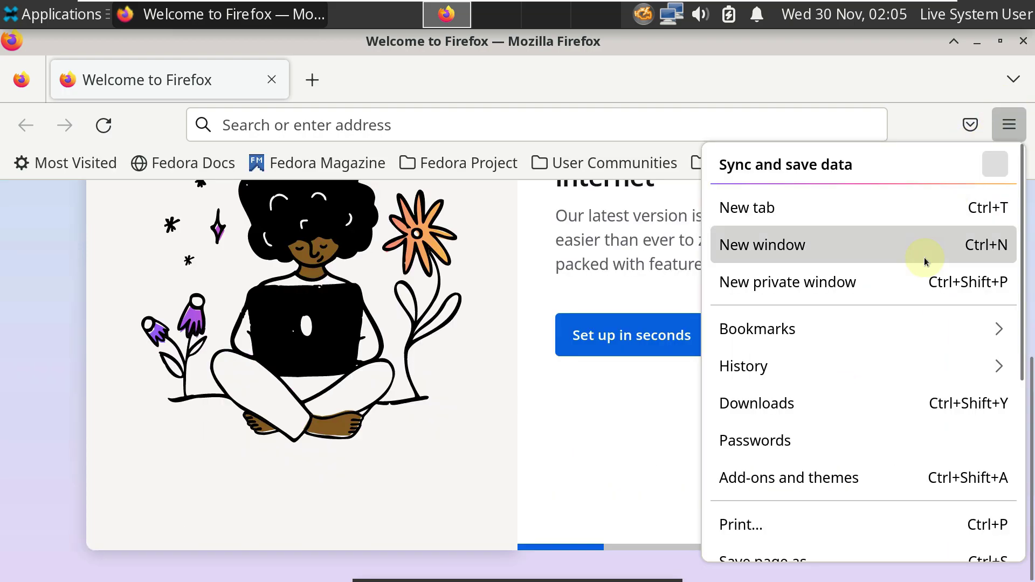
{"action": "scroll", "coordinate": [814, 483], "scroll_direction": "down", "scroll_amount": 5}
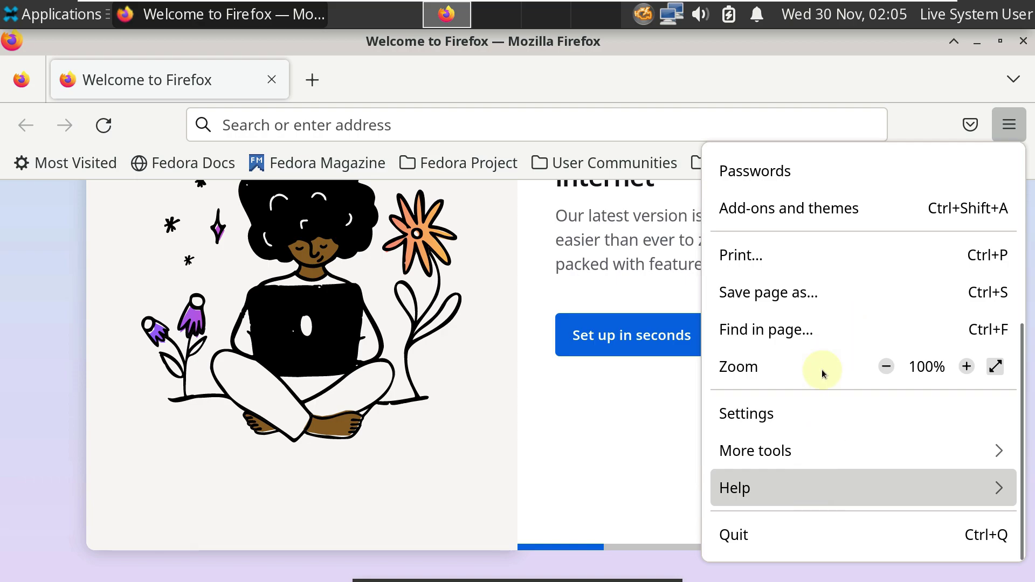
{"action": "left_click", "coordinate": [805, 395]}
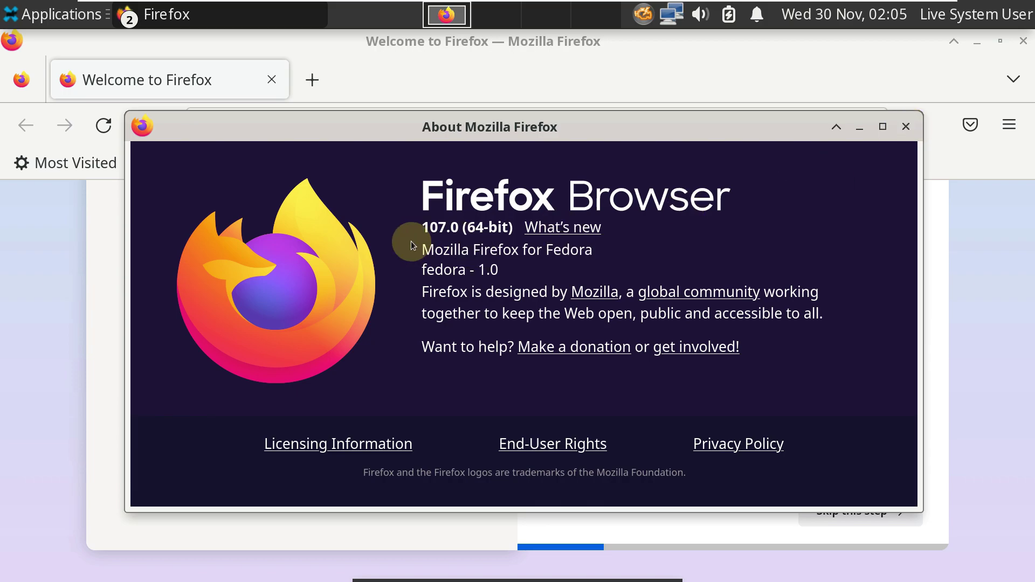
{"action": "left_click", "coordinate": [905, 127]}
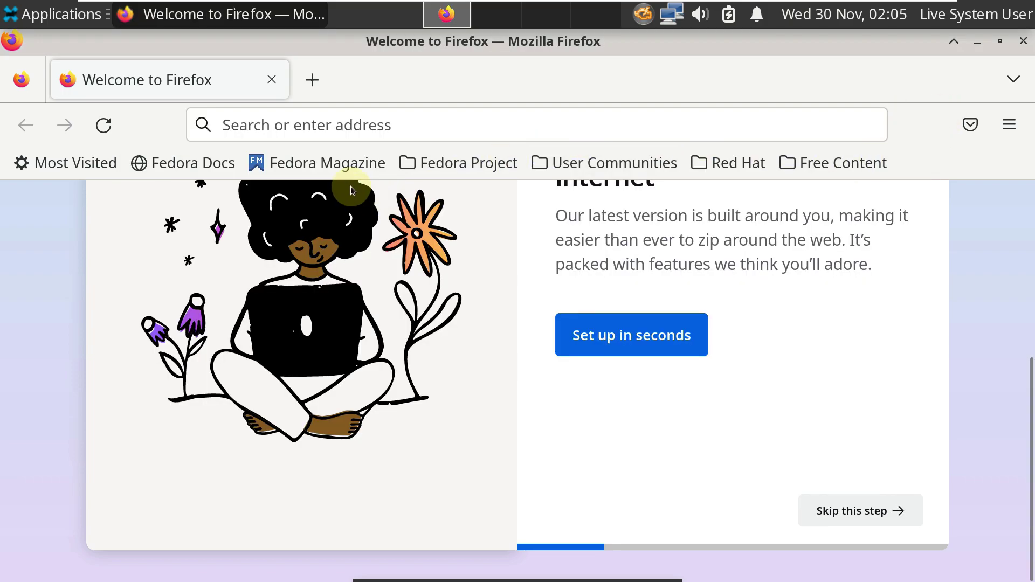
Step: Enter youtube.com/asklinux in Firefox's address bar and load it
{"action": "left_click", "coordinate": [322, 130]}
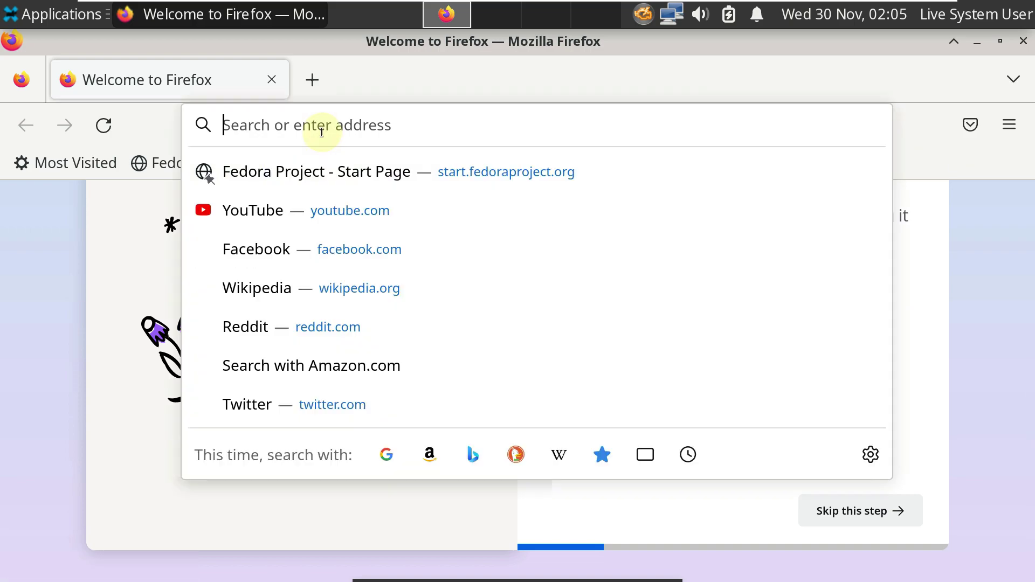
{"action": "type", "text": "youtub"}
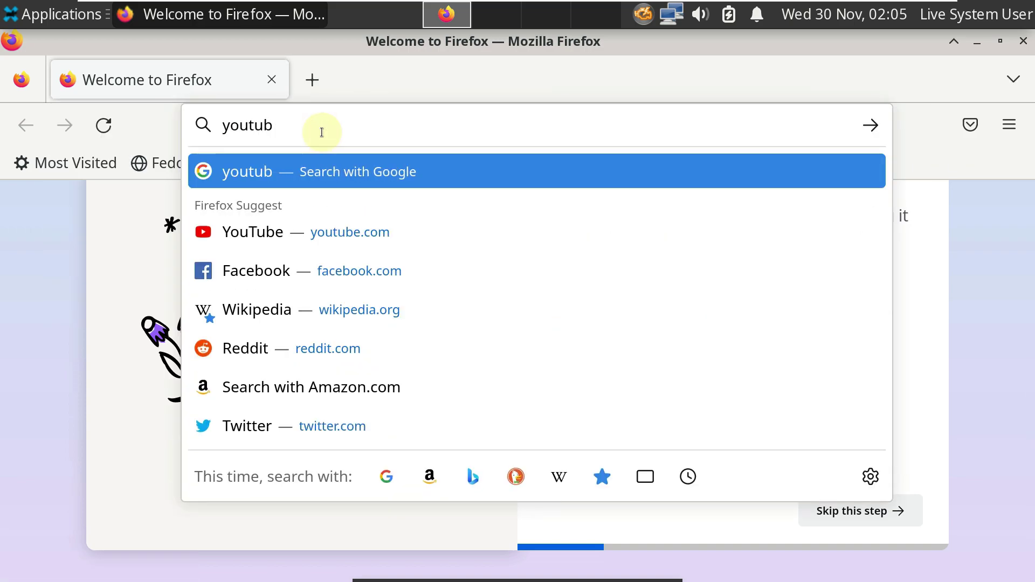
{"action": "type", "text": "e.com"}
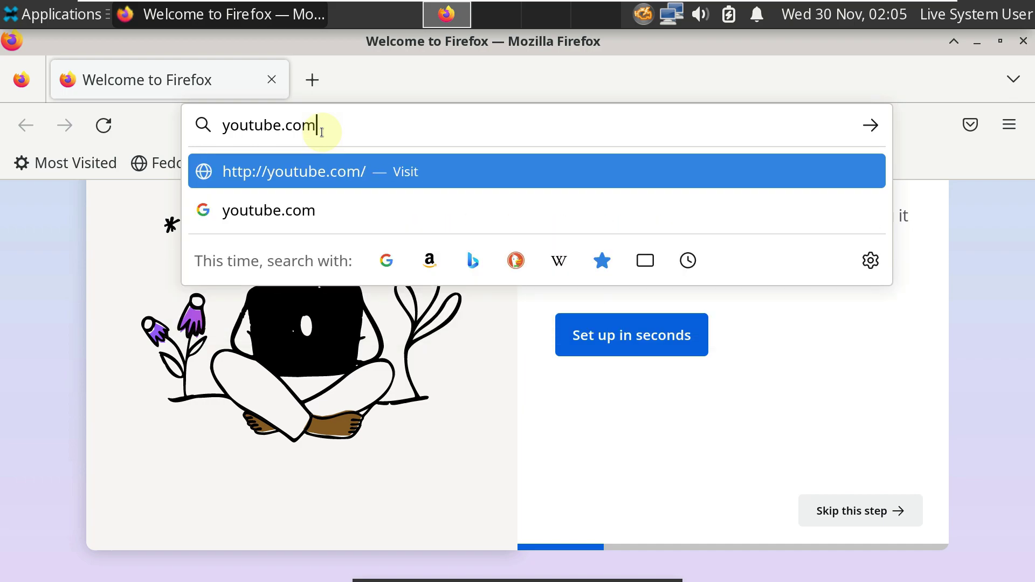
{"action": "type", "text": "/as"}
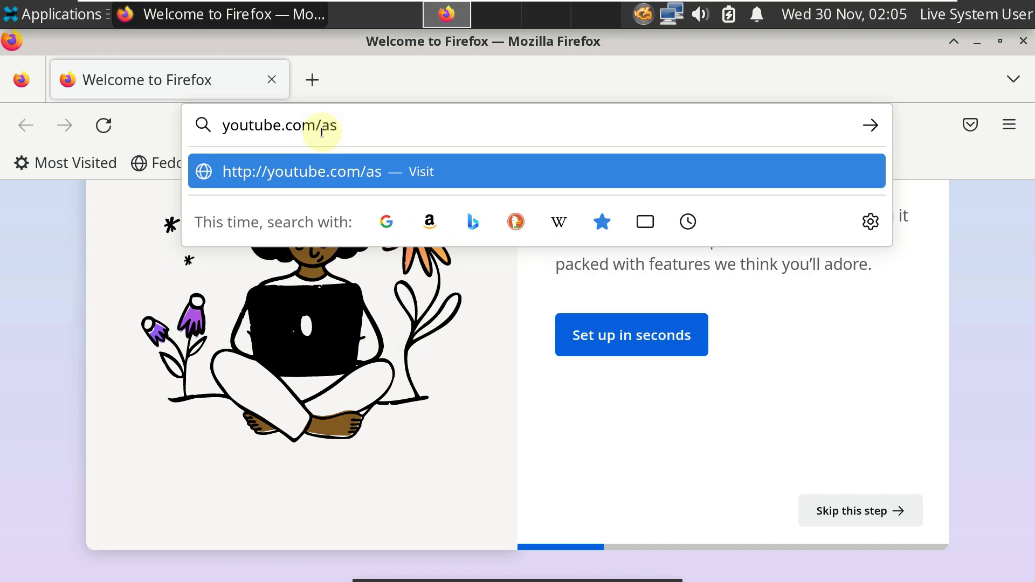
{"action": "type", "text": "klinux"}
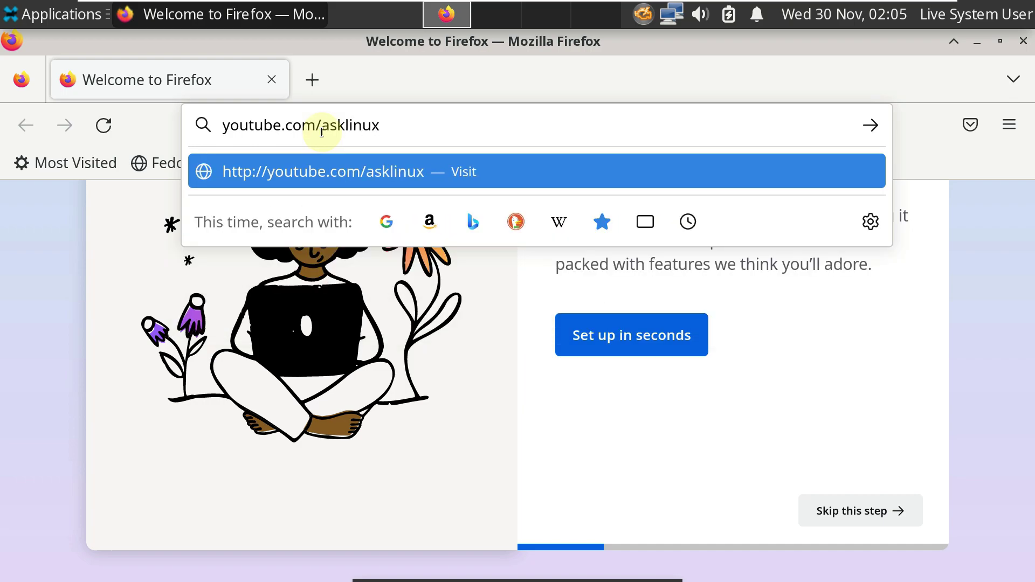
{"action": "key", "text": "Return"}
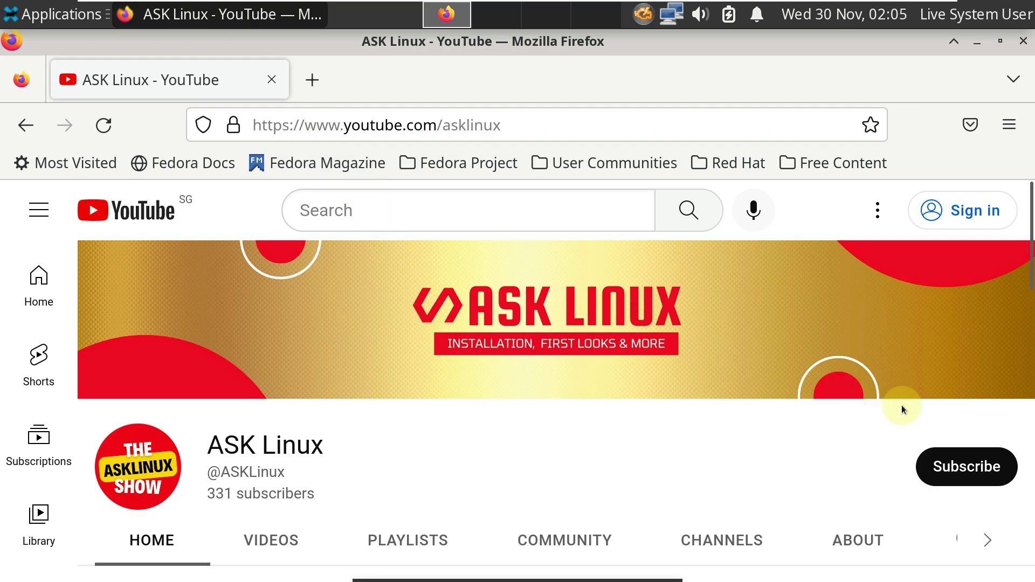
Step: Try subscribing to ASK Linux, dismiss the sign-in prompt, and scroll the channel page
{"action": "left_click", "coordinate": [940, 465]}
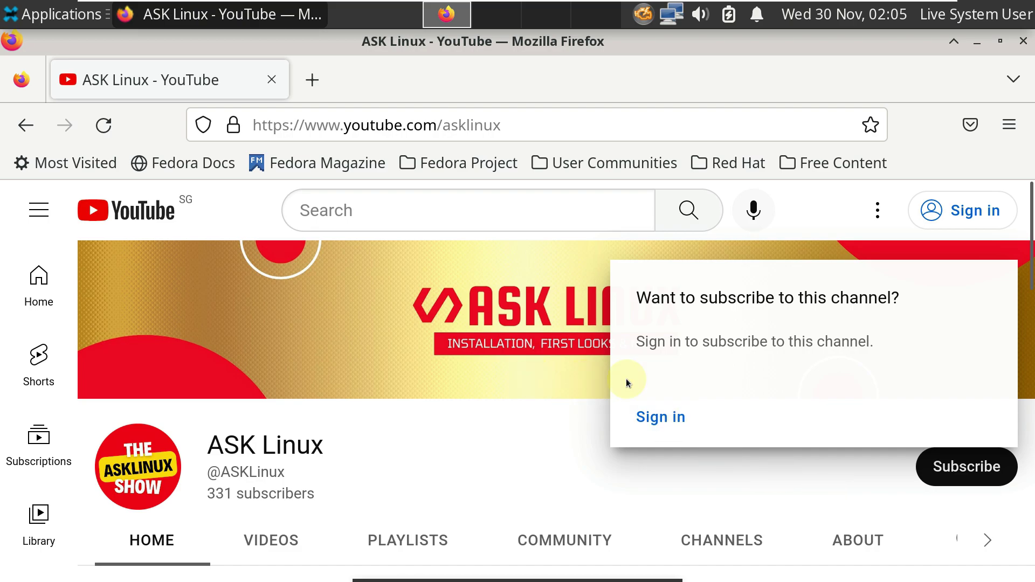
{"action": "left_click", "coordinate": [543, 449]}
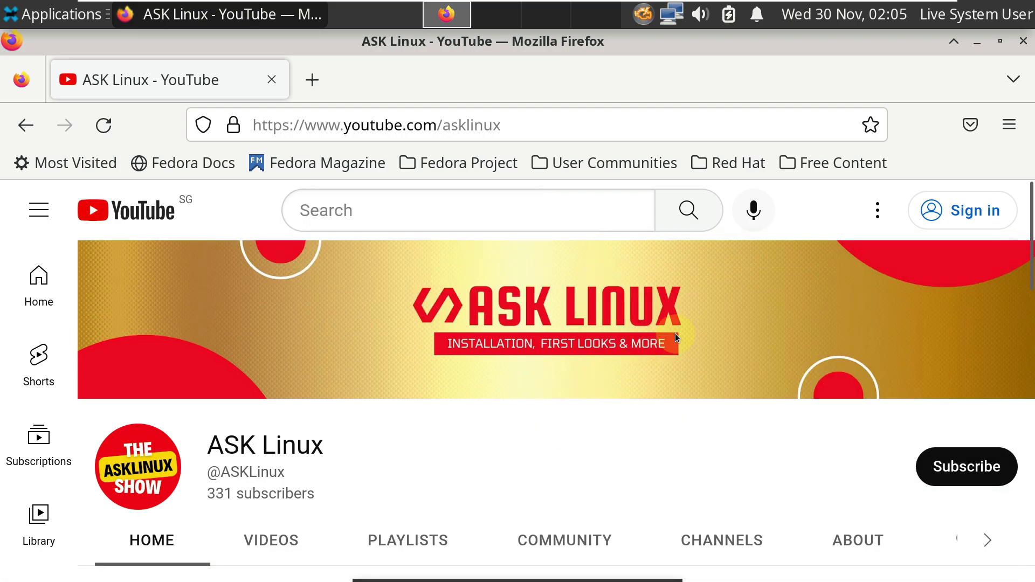
{"action": "scroll", "coordinate": [583, 318], "scroll_direction": "down", "scroll_amount": 5}
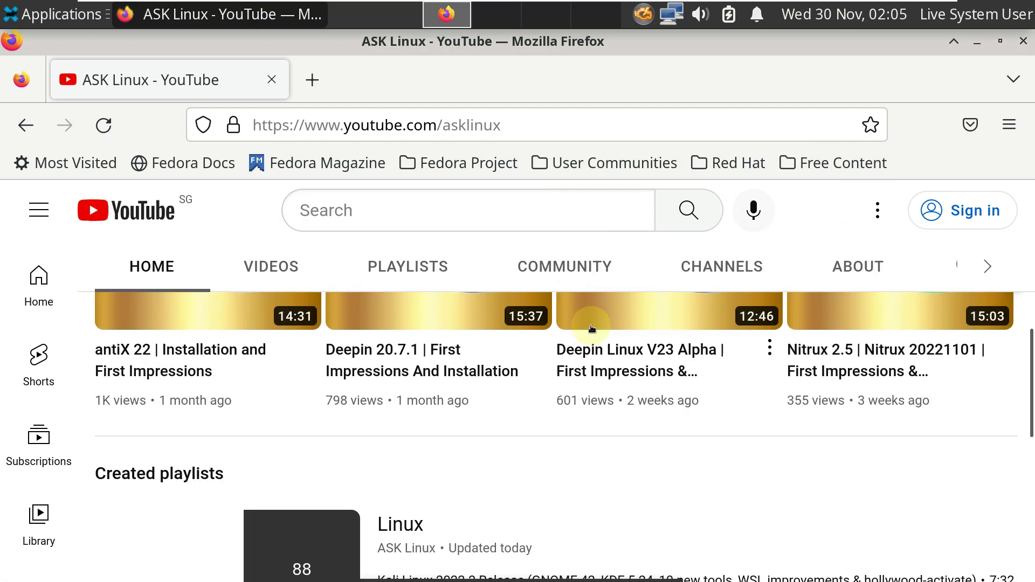
{"action": "scroll", "coordinate": [896, 348], "scroll_direction": "up", "scroll_amount": 3}
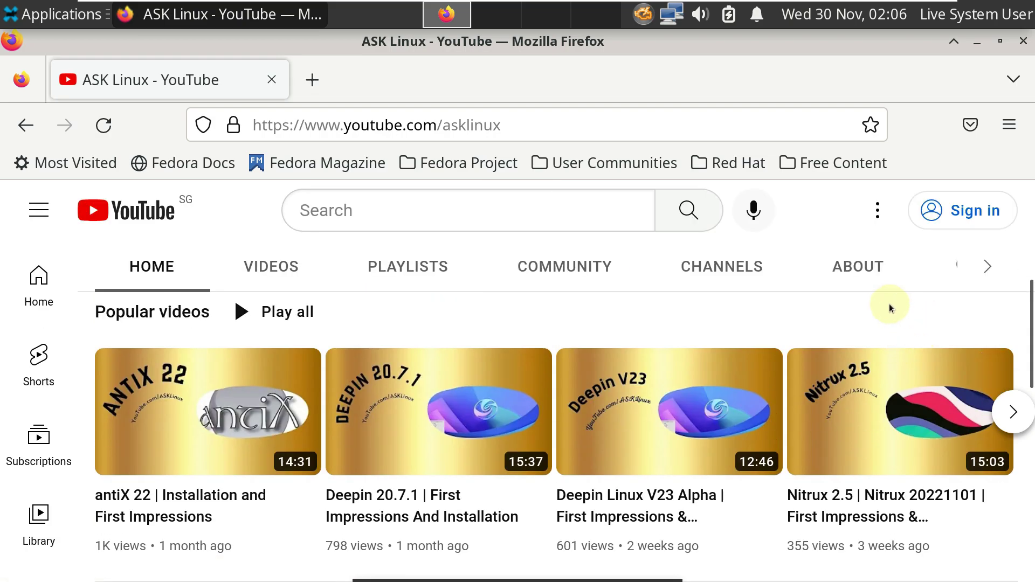
Step: Read the About description, highlighting the Linux distros and news phrase, then quit Firefox
{"action": "left_click", "coordinate": [870, 287]}
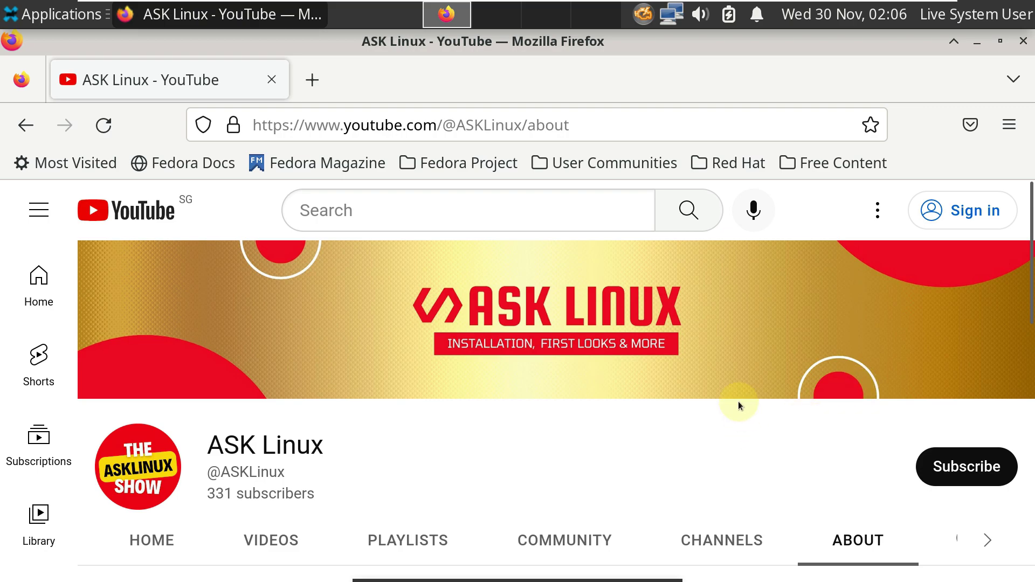
{"action": "scroll", "coordinate": [709, 417], "scroll_direction": "down", "scroll_amount": 5}
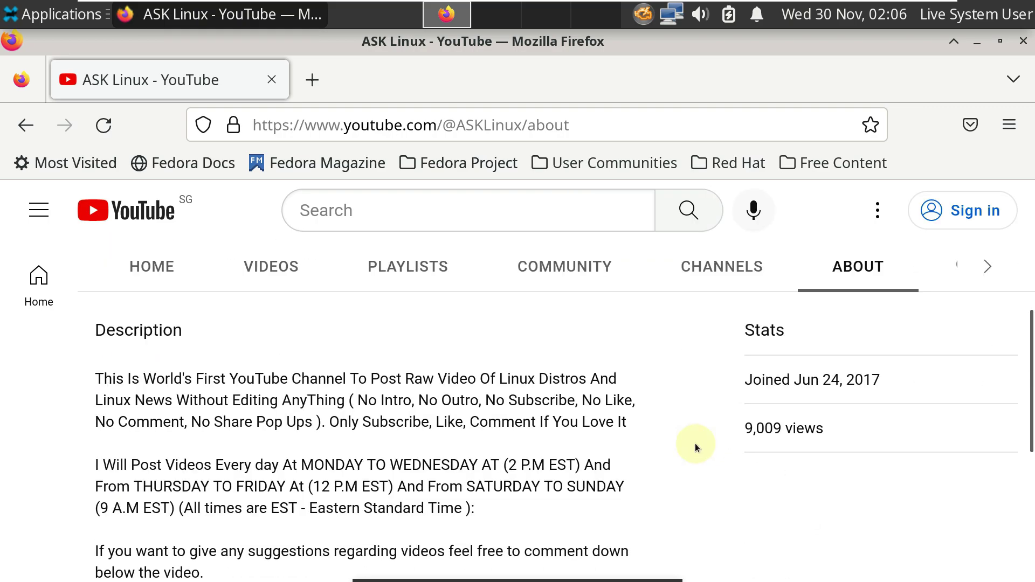
{"action": "left_click_drag", "start_coordinate": [498, 378], "coordinate": [348, 400]}
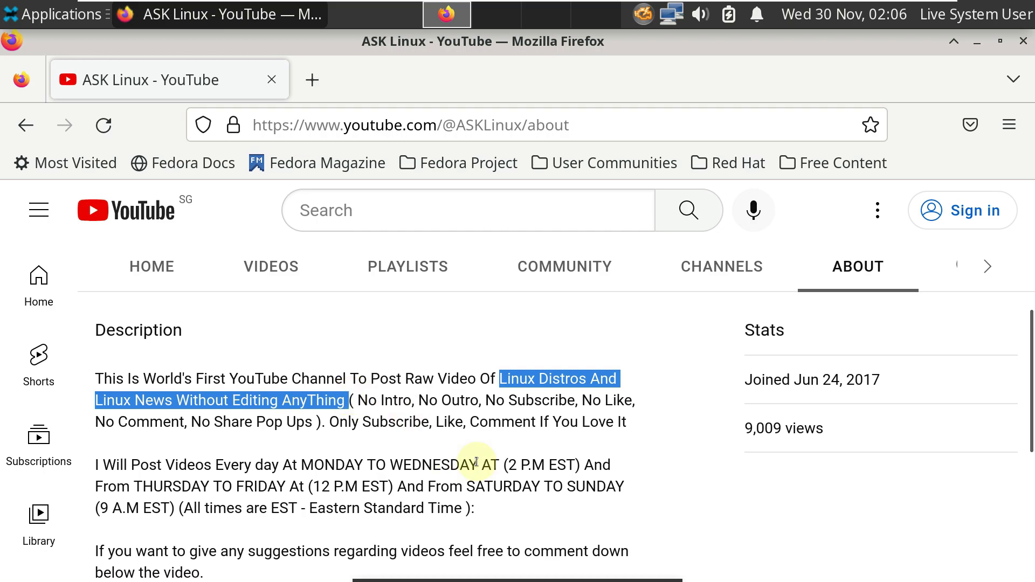
{"action": "scroll", "coordinate": [483, 484], "scroll_direction": "down", "scroll_amount": 3}
{"action": "scroll", "coordinate": [482, 481], "scroll_direction": "up", "scroll_amount": 8}
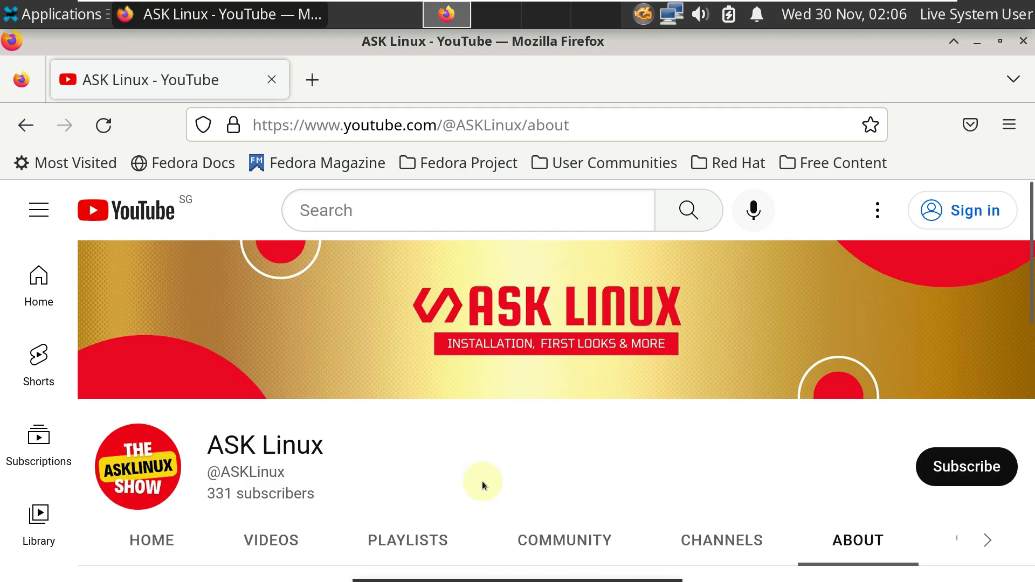
{"action": "left_click", "coordinate": [927, 467]}
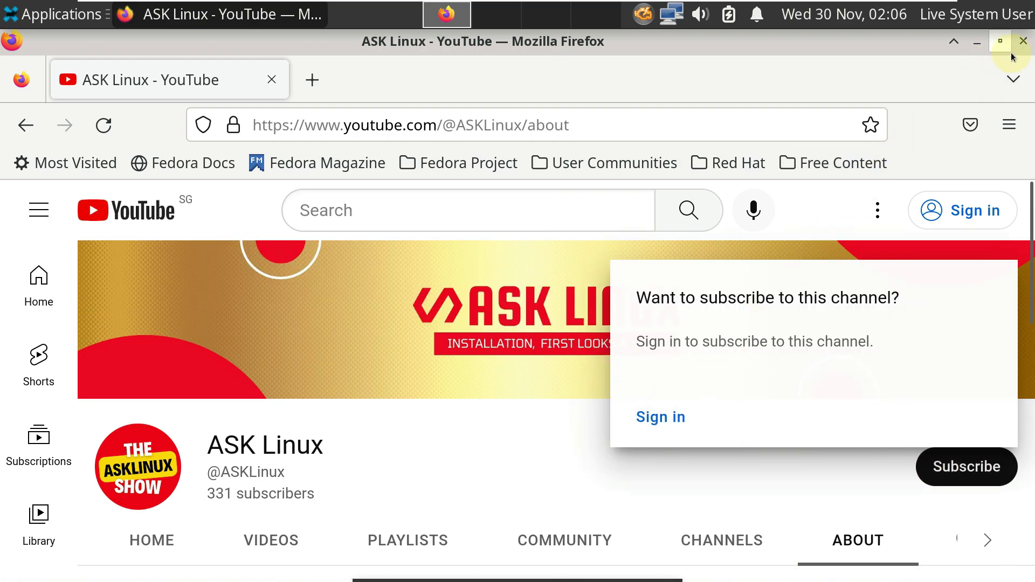
{"action": "left_click", "coordinate": [1023, 41]}
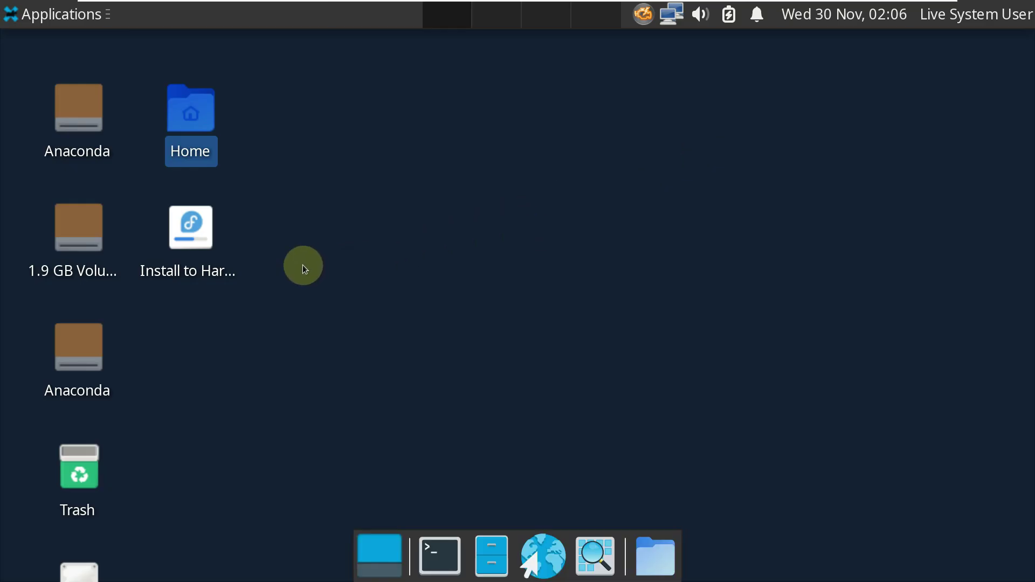
Step: Run the Install to Hard Drive launcher via its right-click Execute action
{"action": "left_click", "coordinate": [211, 228]}
{"action": "right_click", "coordinate": [208, 225]}
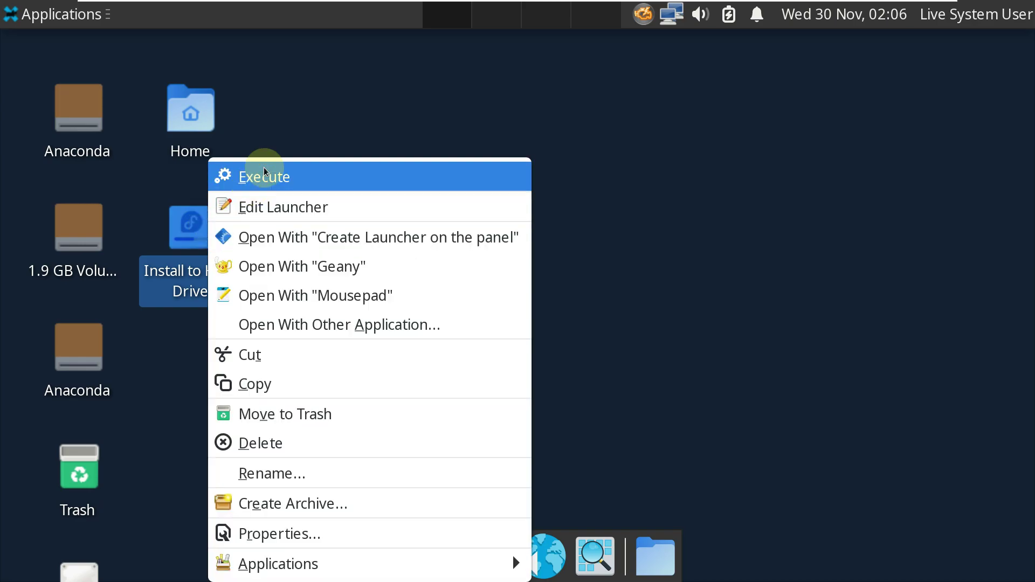
{"action": "left_click", "coordinate": [268, 165]}
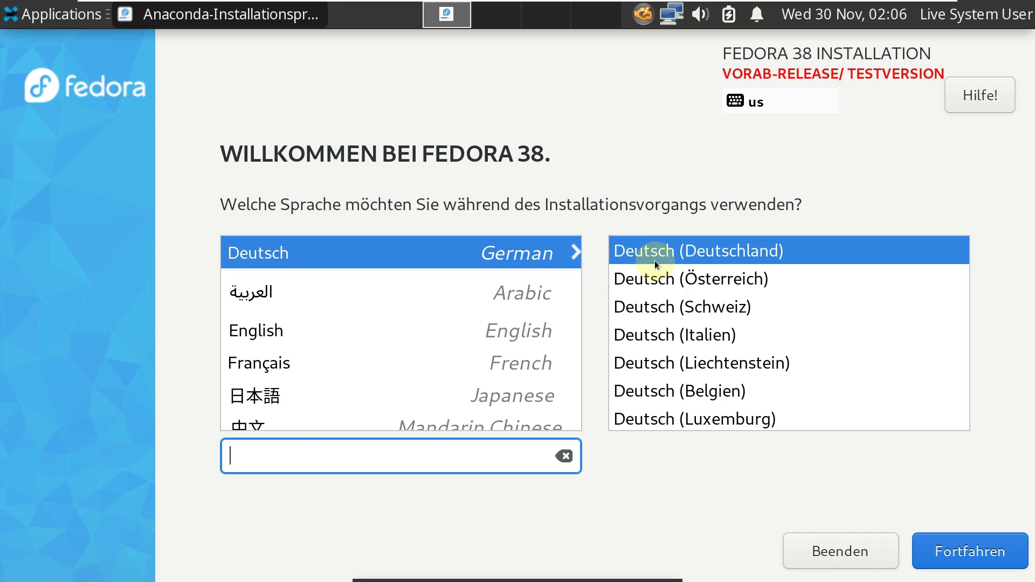
Step: Choose English as the installer language and accept the pre-release warning to reach the Installation Summary
{"action": "left_click", "coordinate": [512, 340]}
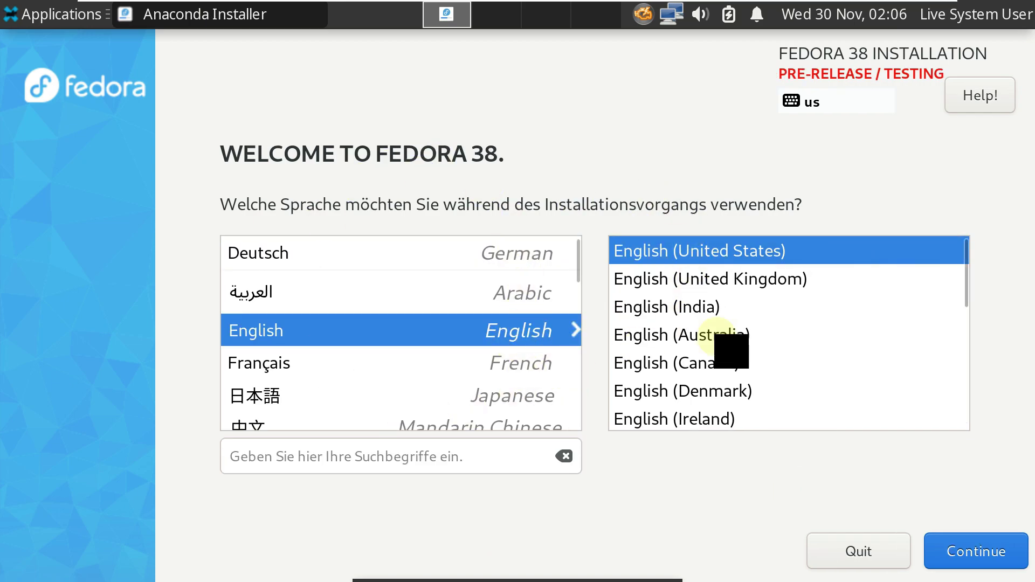
{"action": "scroll", "coordinate": [554, 274], "scroll_direction": "down", "scroll_amount": 4}
{"action": "scroll", "coordinate": [531, 324], "scroll_direction": "up", "scroll_amount": 4}
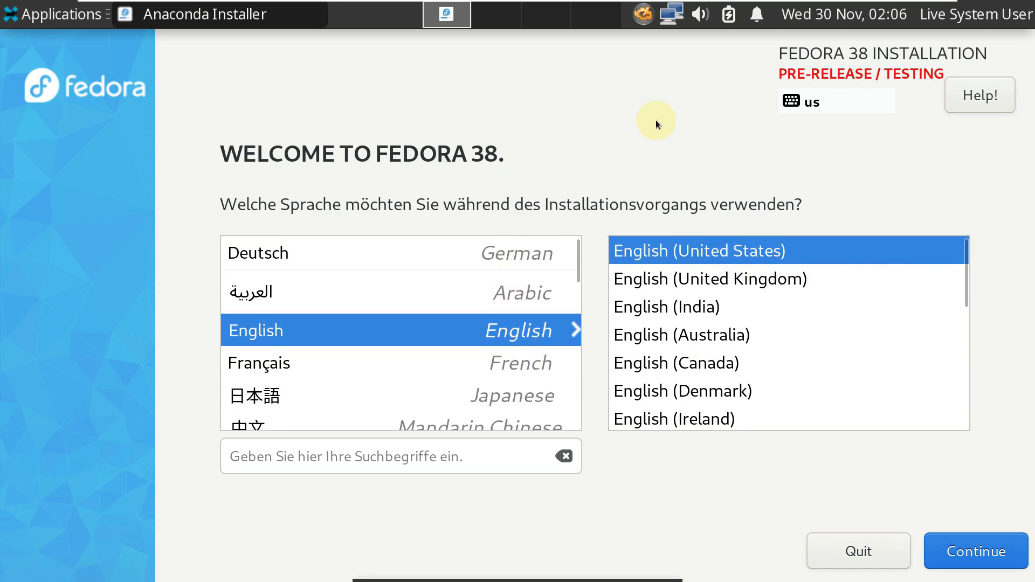
{"action": "left_click", "coordinate": [977, 551]}
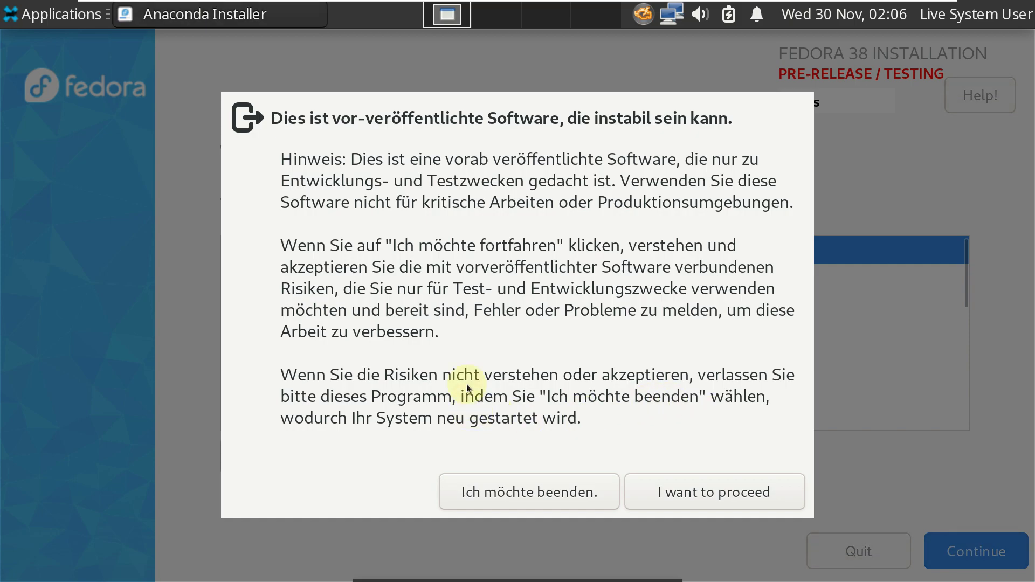
{"action": "left_click", "coordinate": [687, 492]}
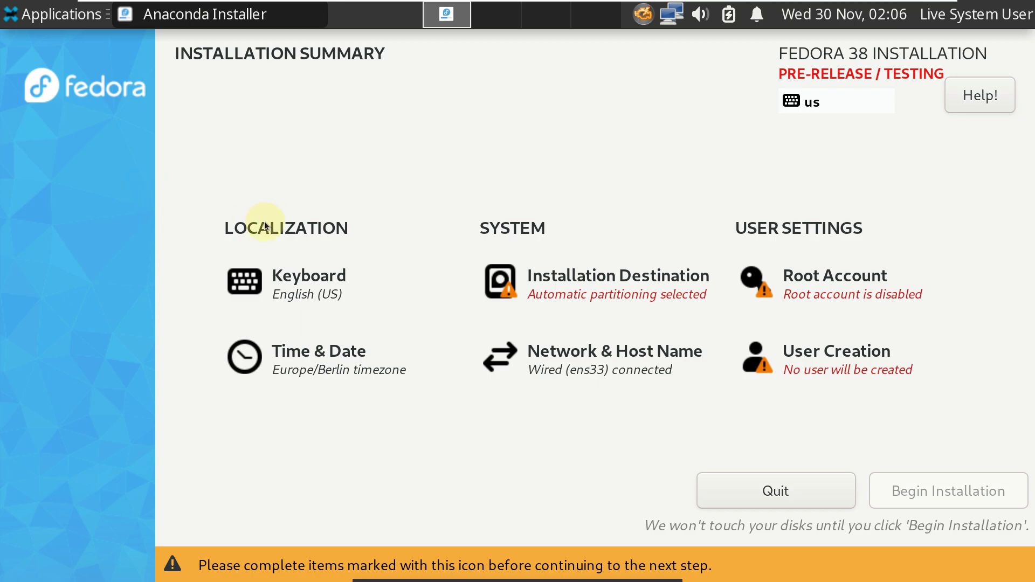
Step: Select the 30 GiB disk and delete all its existing partitions (sda1, sda5) to reclaim the space
{"action": "left_click", "coordinate": [585, 283]}
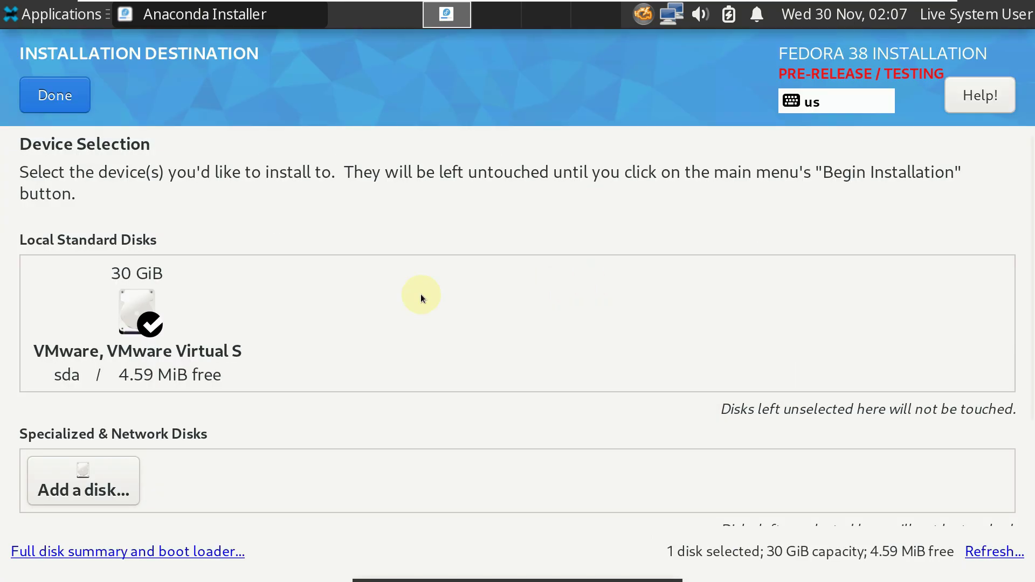
{"action": "left_click", "coordinate": [75, 99]}
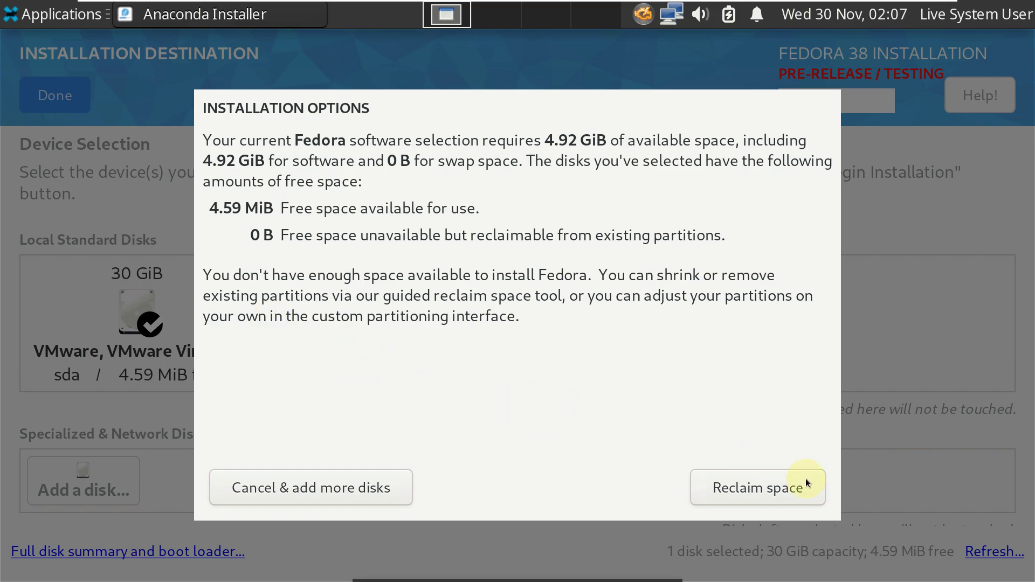
{"action": "left_click", "coordinate": [756, 496]}
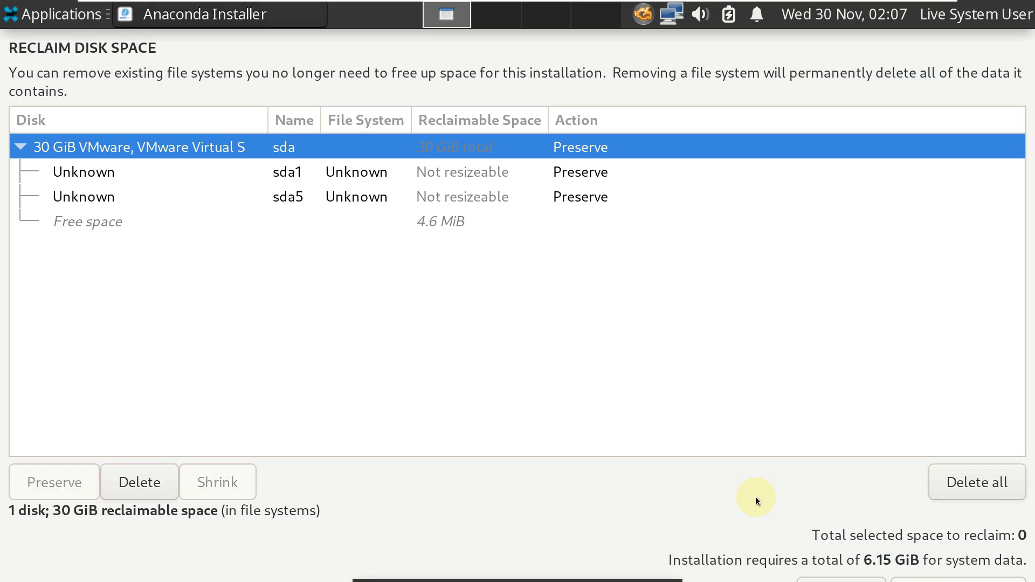
{"action": "left_click", "coordinate": [966, 485]}
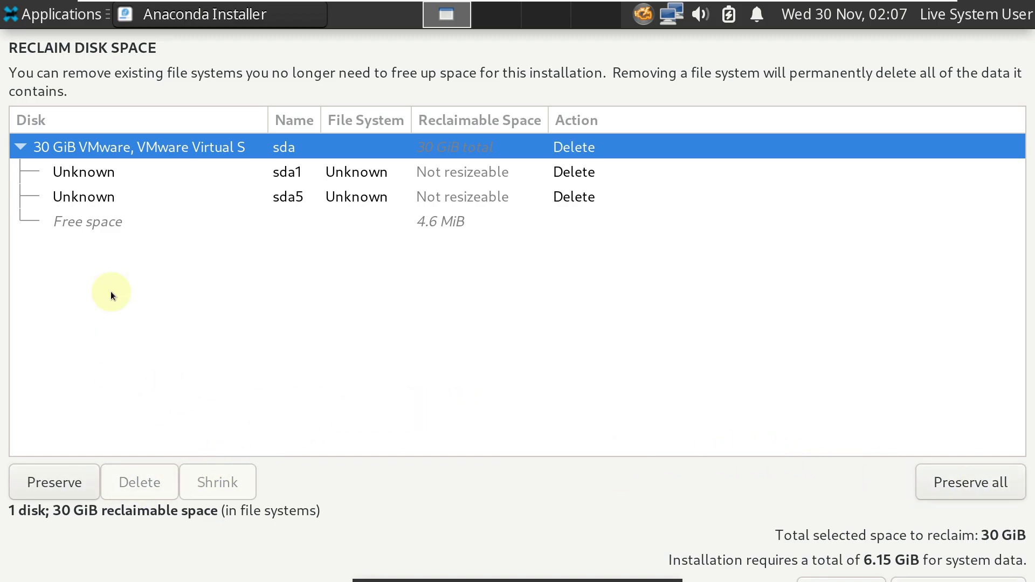
{"action": "left_click", "coordinate": [992, 579]}
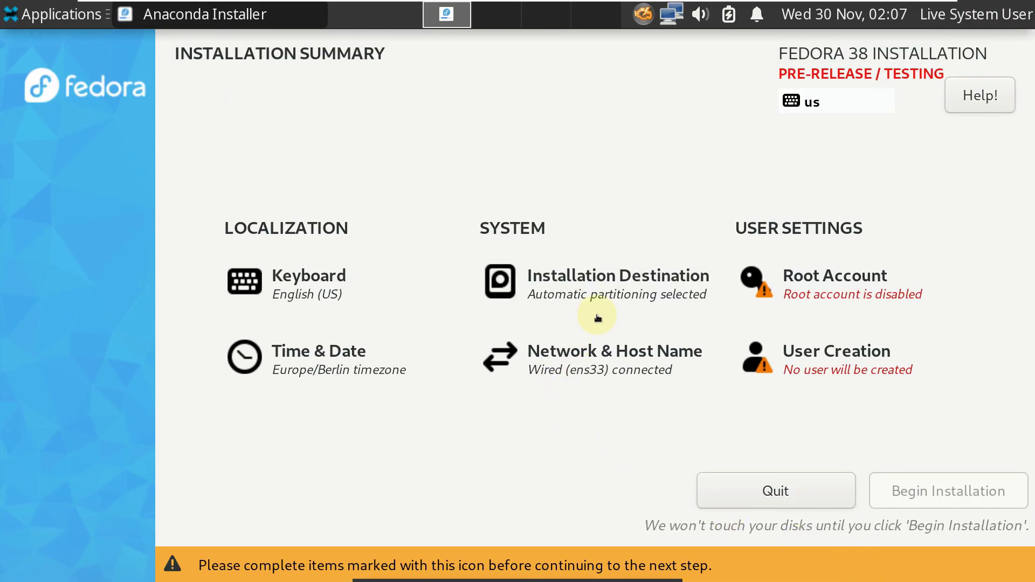
Step: Leave the root account disabled and set the time zone to Americas/Toronto
{"action": "left_click", "coordinate": [812, 294]}
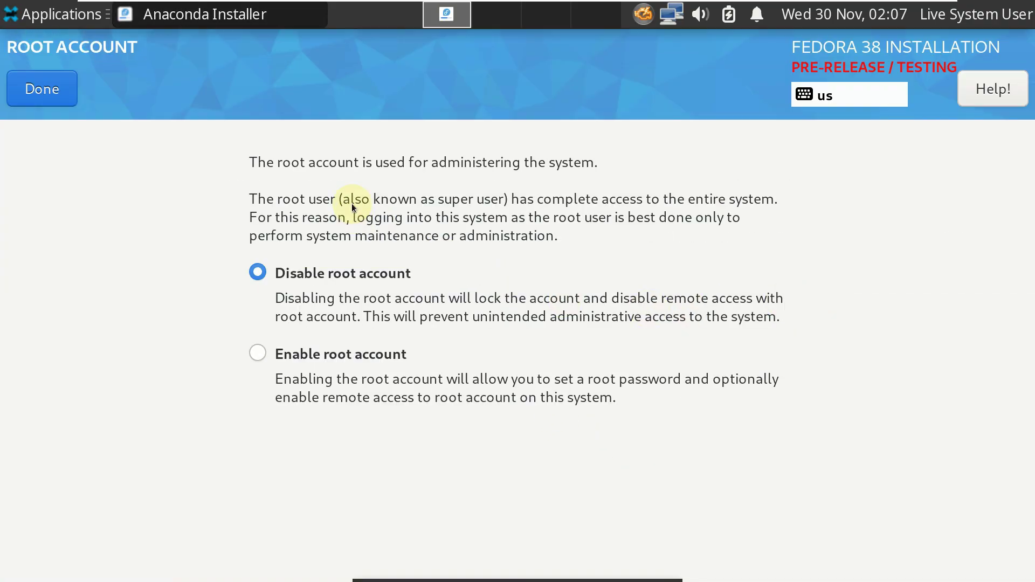
{"action": "left_click", "coordinate": [34, 89]}
{"action": "left_click", "coordinate": [371, 388]}
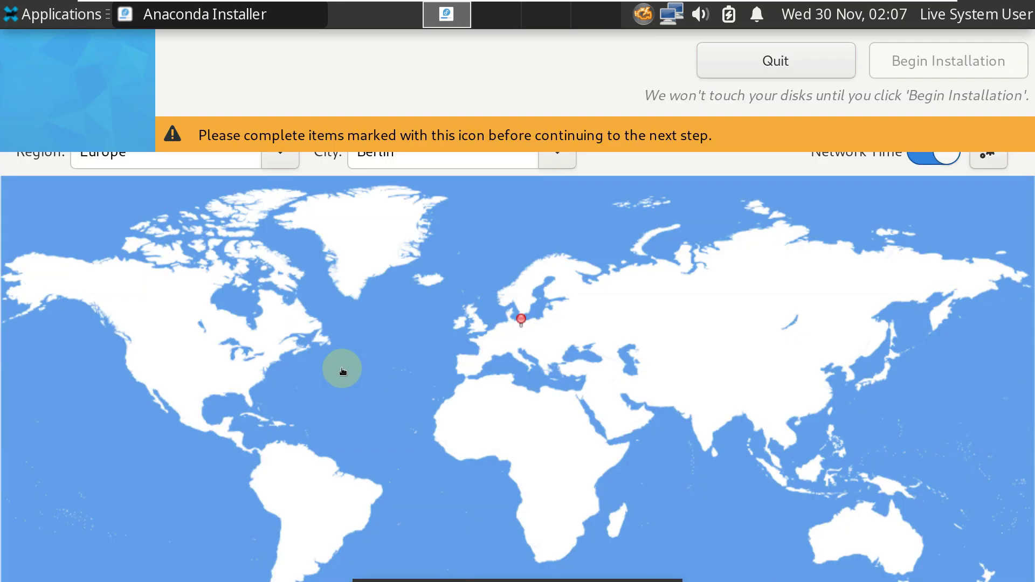
{"action": "left_click", "coordinate": [265, 353]}
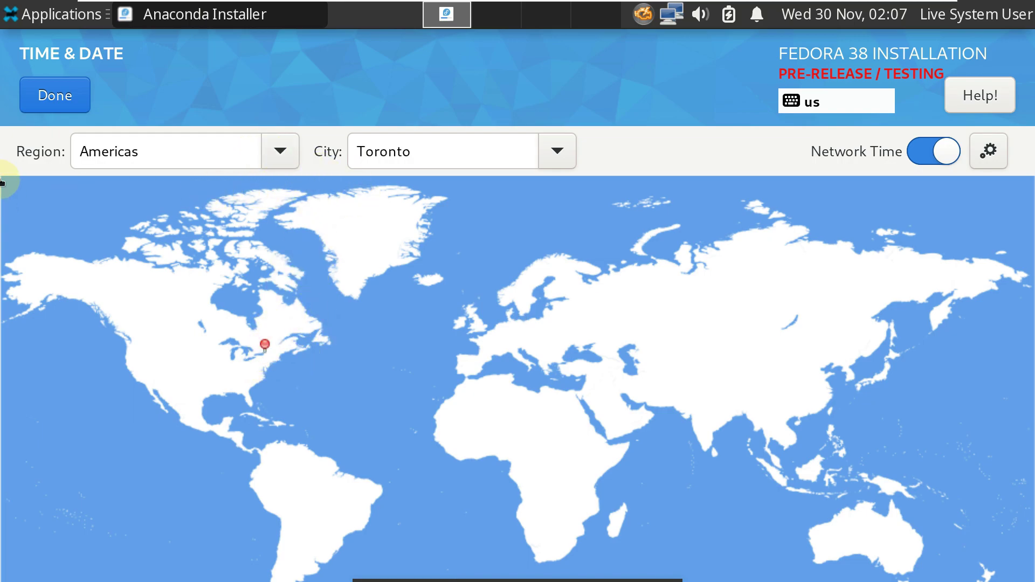
{"action": "left_click", "coordinate": [46, 95]}
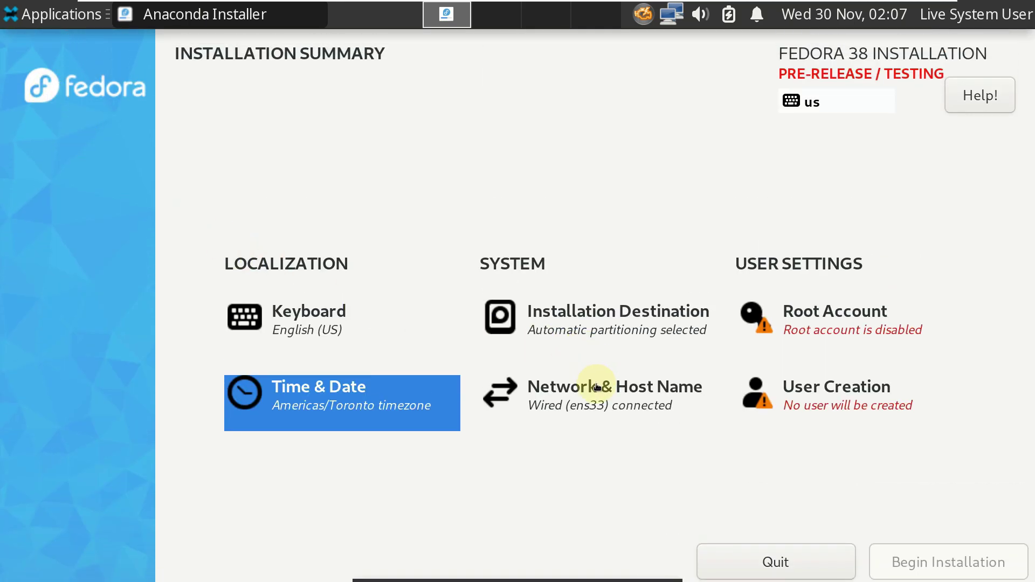
Step: Leave the network and host name settings unchanged and bring up the User Creation form
{"action": "left_click", "coordinate": [596, 386]}
{"action": "left_click", "coordinate": [56, 100]}
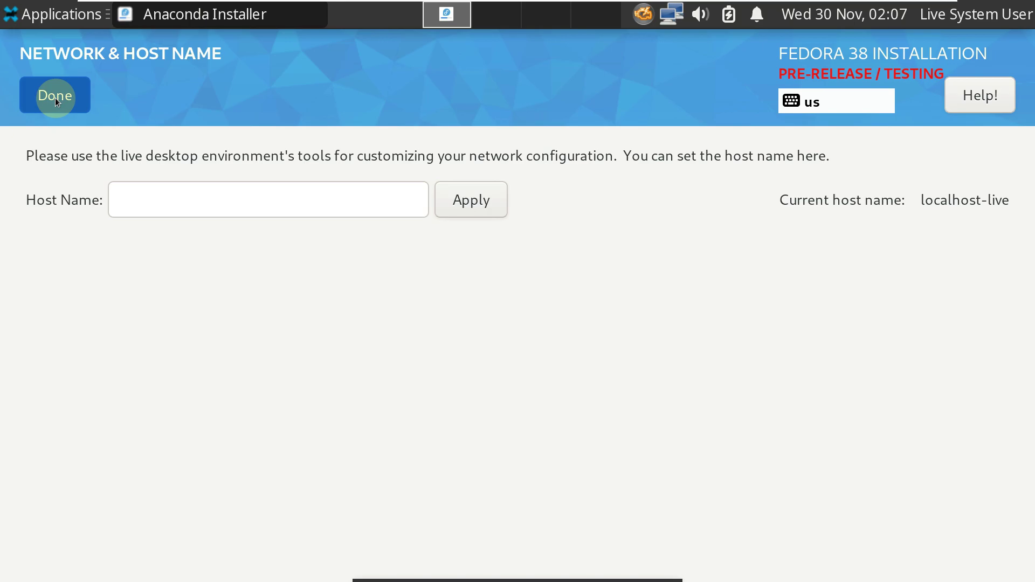
{"action": "left_click", "coordinate": [841, 419]}
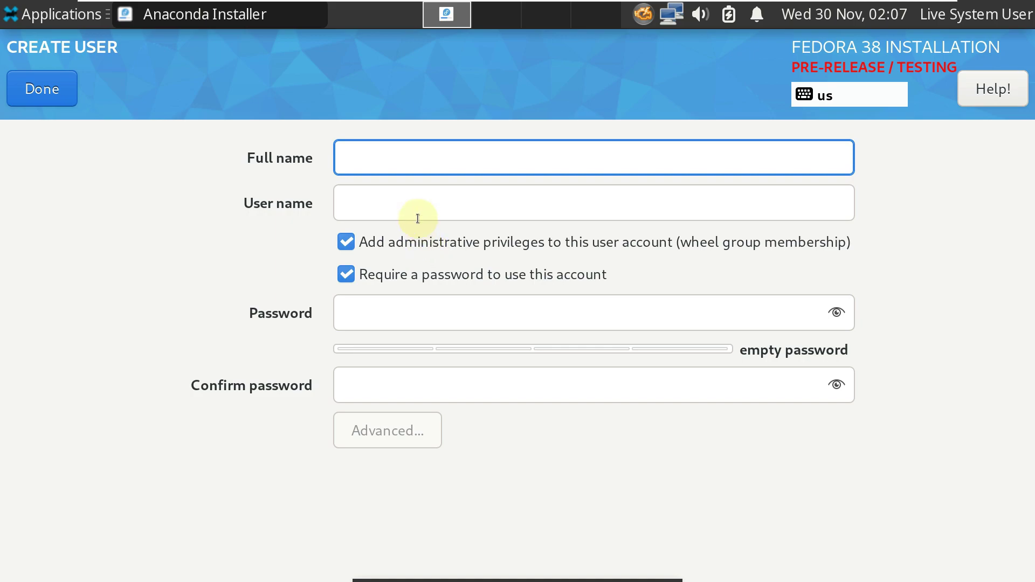
Step: Enter a full name and the account password in both password fields
{"action": "type", "text": "asklinux"}
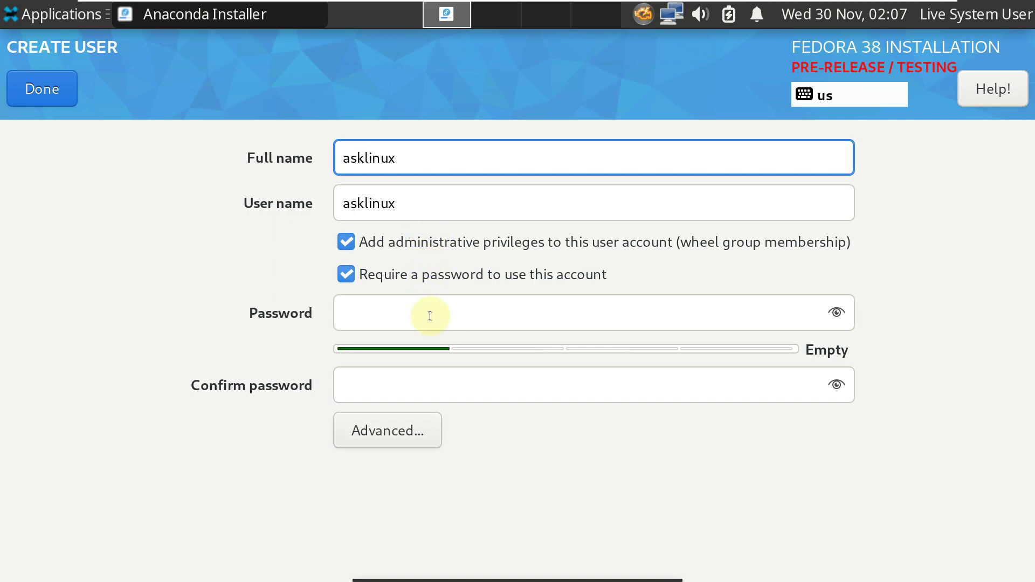
{"action": "left_click", "coordinate": [431, 316]}
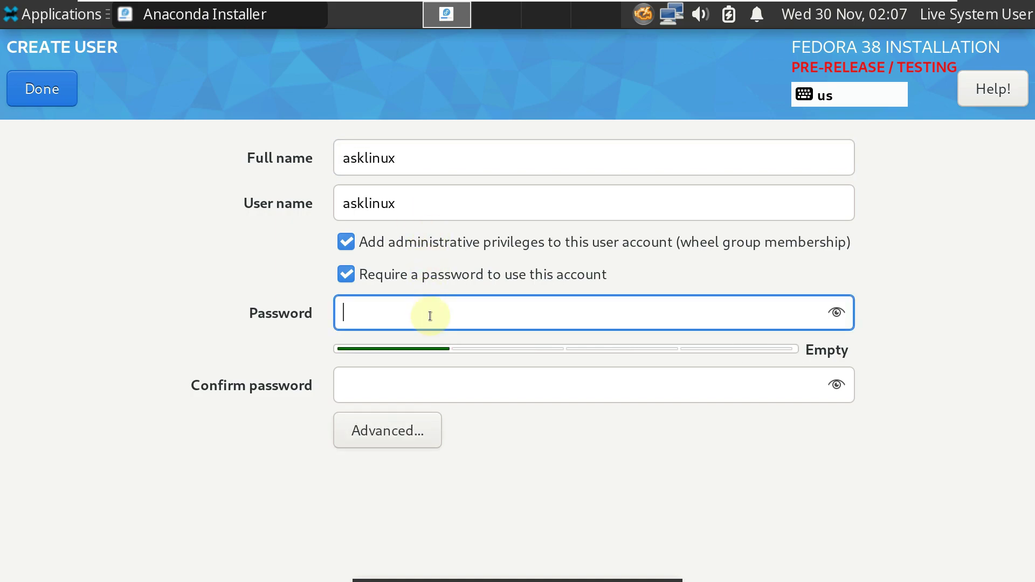
{"action": "type", "text": "as"}
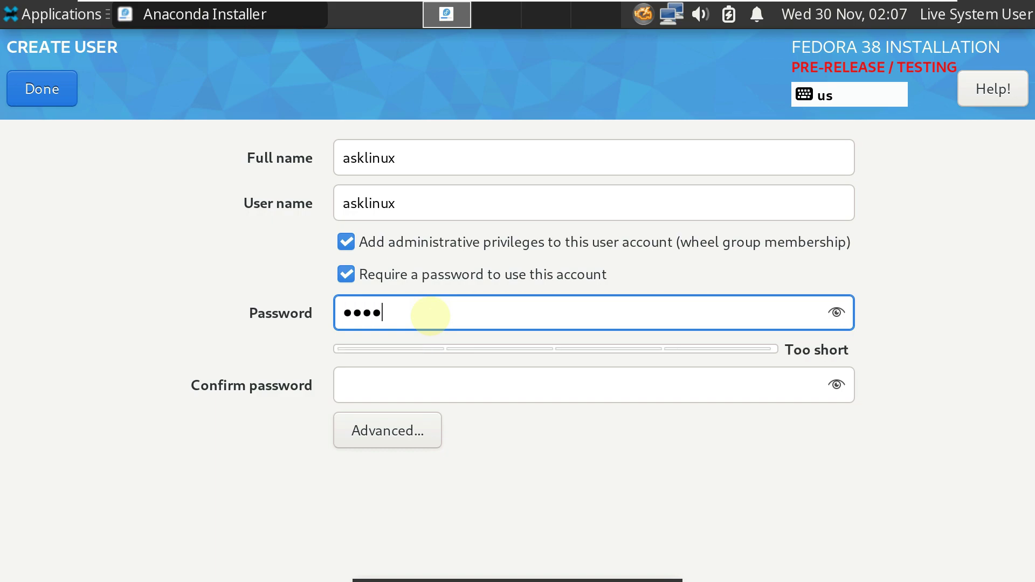
{"action": "left_click", "coordinate": [433, 381]}
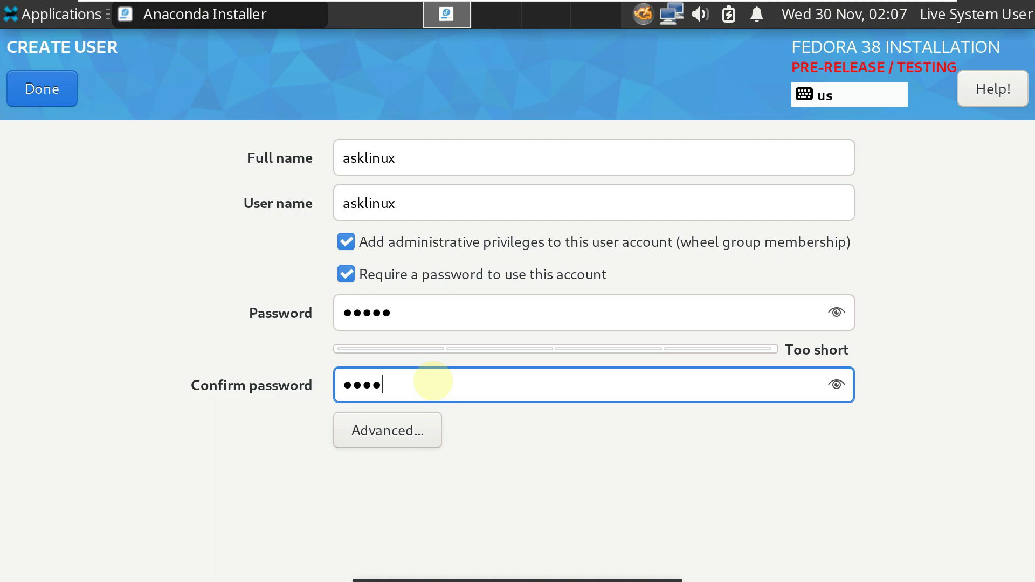
Step: Reveal both passwords to verify them, leave advanced options unchanged, and confirm the administrator account
{"action": "left_click", "coordinate": [837, 319]}
{"action": "left_click", "coordinate": [838, 387]}
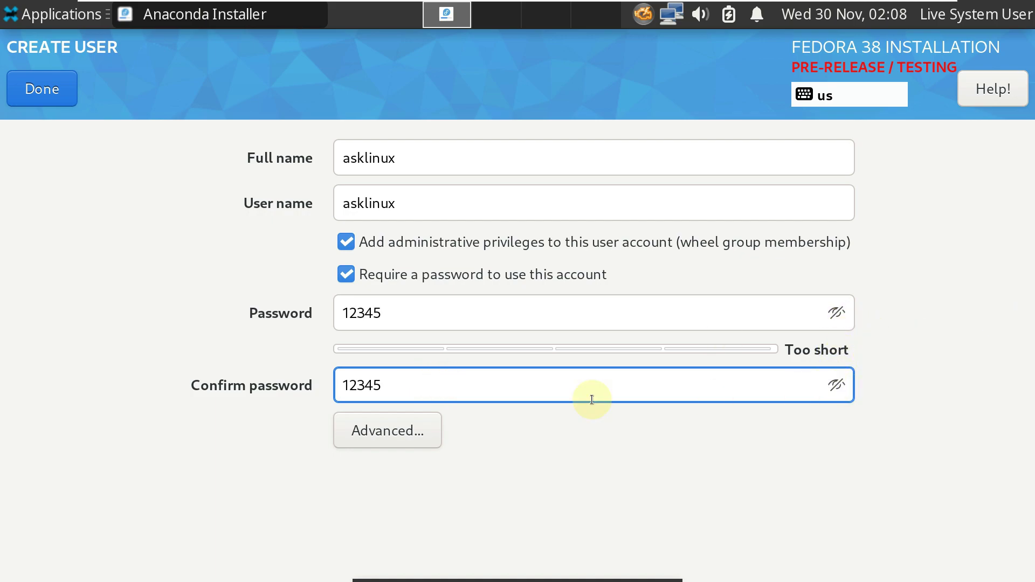
{"action": "left_click", "coordinate": [381, 423]}
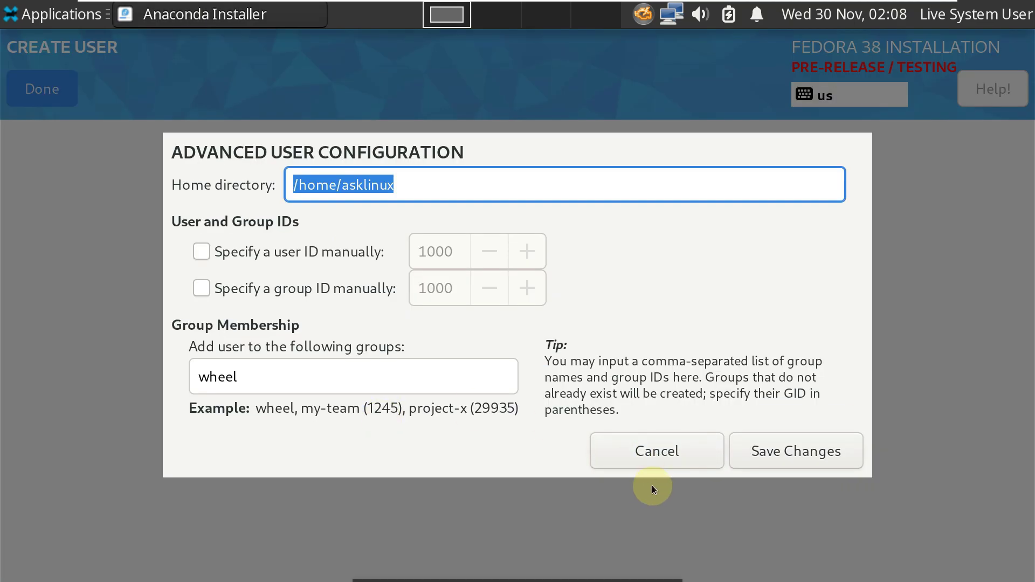
{"action": "left_click", "coordinate": [655, 464]}
{"action": "left_click", "coordinate": [46, 102]}
{"action": "left_click", "coordinate": [44, 102]}
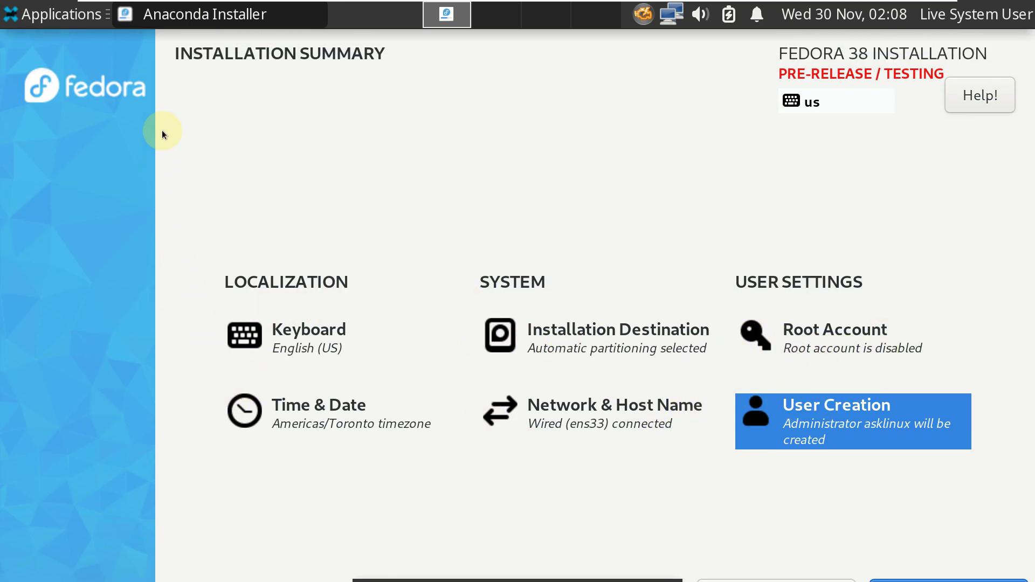
Step: Close Anaconda Installer from its taskbar button and confirm quitting the installation
{"action": "right_click", "coordinate": [205, 17]}
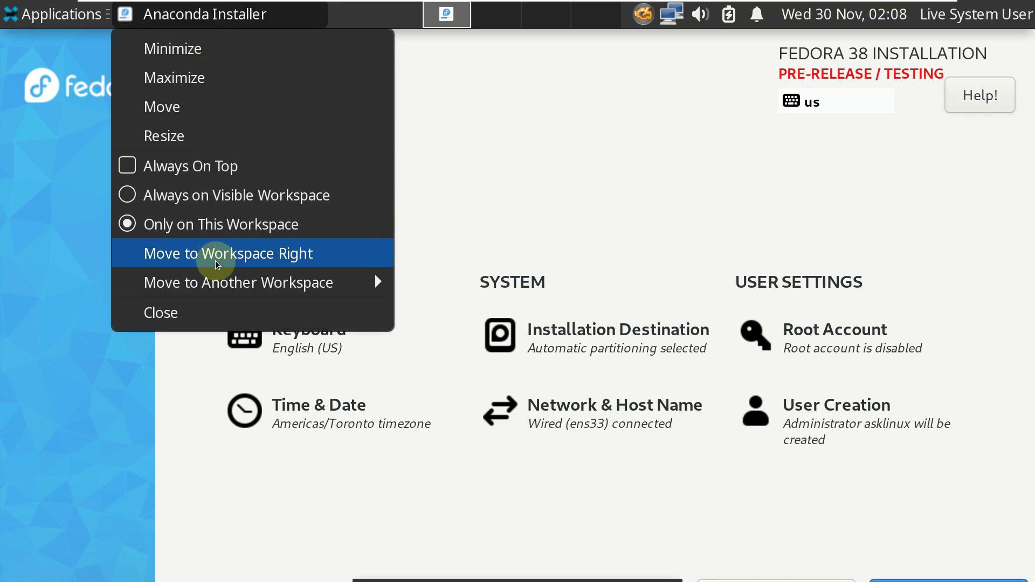
{"action": "left_click", "coordinate": [215, 313]}
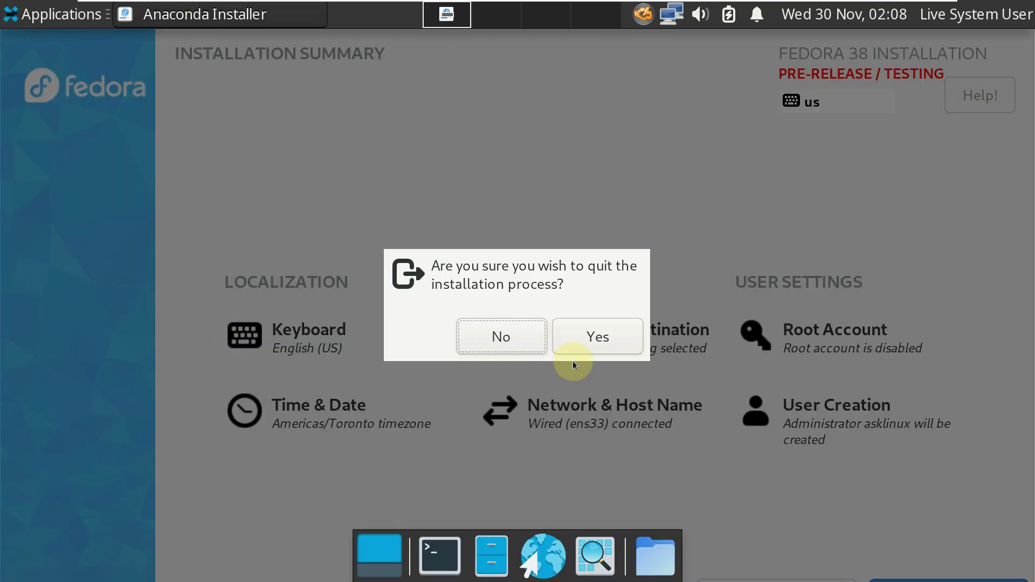
{"action": "left_click", "coordinate": [587, 352]}
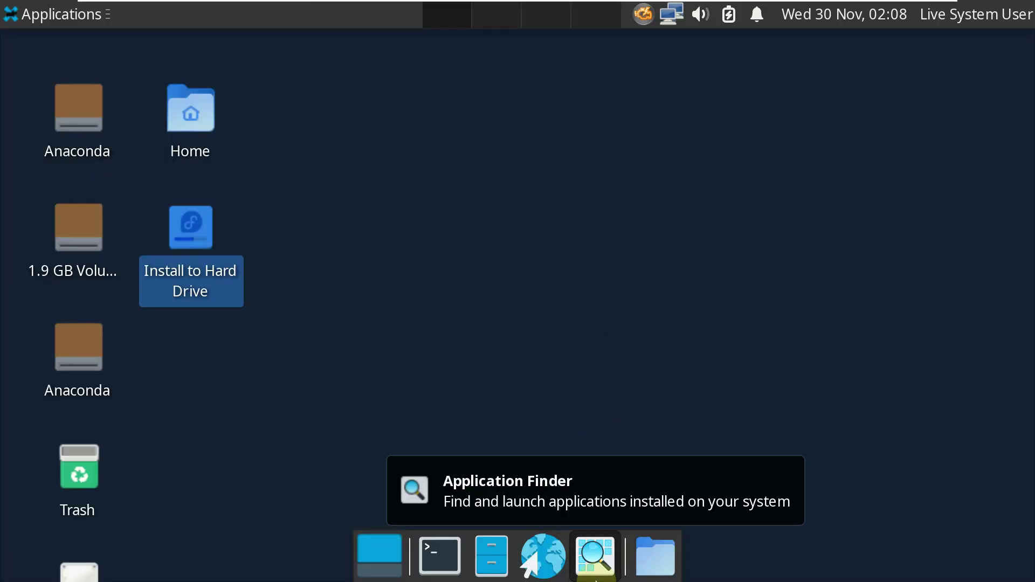
Step: Launch Application Finder and view the Bookmarks, History and Accessories lists
{"action": "left_click", "coordinate": [597, 562]}
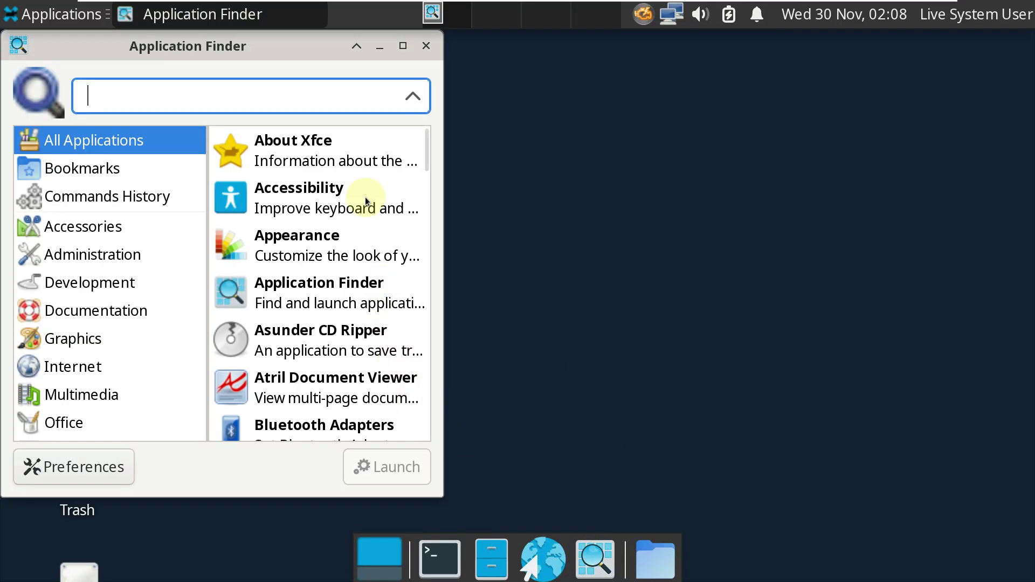
{"action": "scroll", "coordinate": [367, 162], "scroll_direction": "down", "scroll_amount": 10}
{"action": "scroll", "coordinate": [360, 160], "scroll_direction": "down", "scroll_amount": 12}
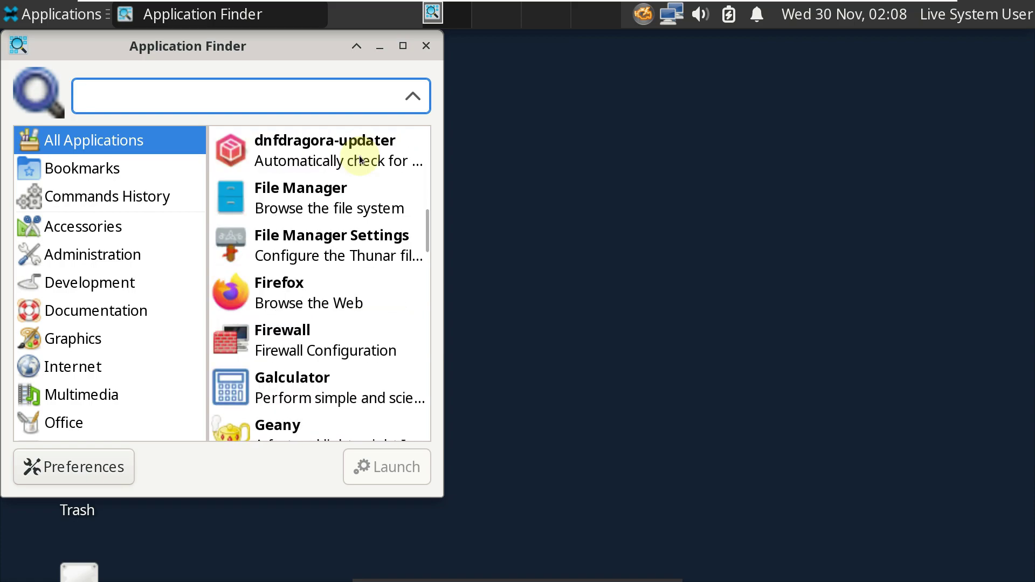
{"action": "scroll", "coordinate": [360, 160], "scroll_direction": "down", "scroll_amount": 8}
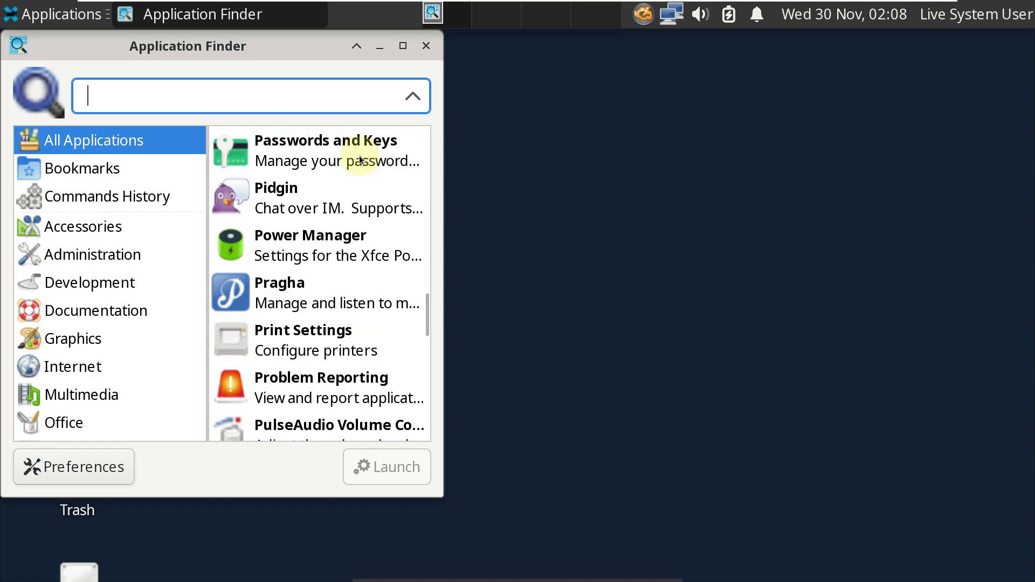
{"action": "scroll", "coordinate": [360, 159], "scroll_direction": "down", "scroll_amount": 16}
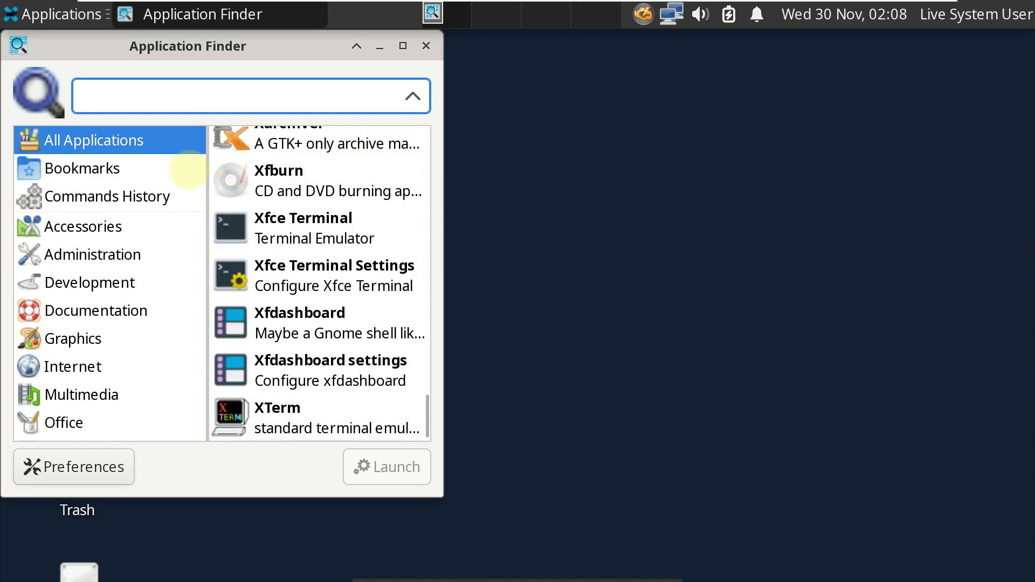
{"action": "left_click", "coordinate": [112, 179]}
{"action": "left_click", "coordinate": [136, 198]}
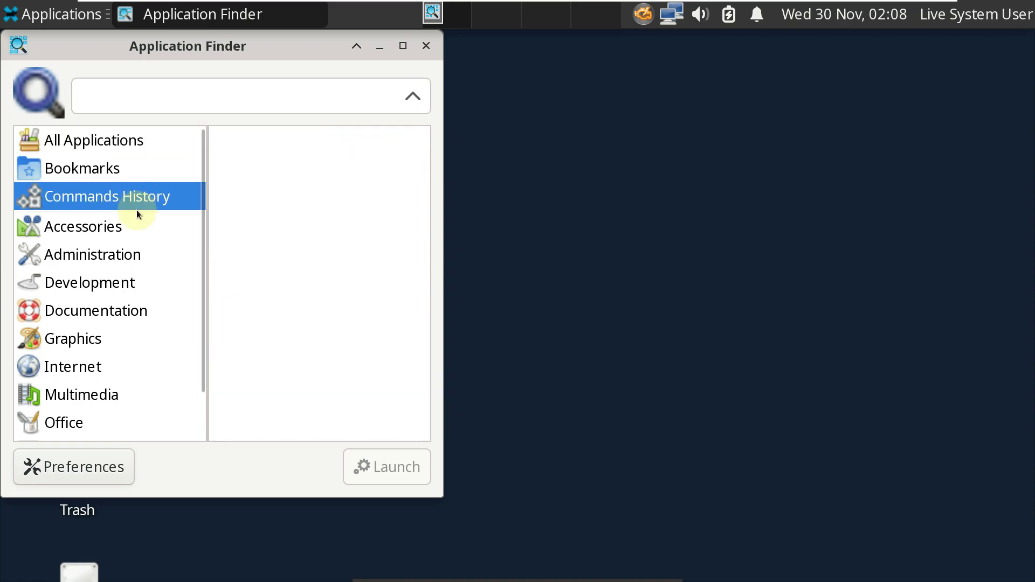
{"action": "left_click", "coordinate": [126, 239]}
Step: Enlarge the finder and browse Administration, Development, Documentation, Graphics, Internet, Multimedia, Office, Settings and System
{"action": "left_click_drag", "start_coordinate": [448, 495], "coordinate": [779, 579]}
{"action": "scroll", "coordinate": [593, 253], "scroll_direction": "down", "scroll_amount": 5}
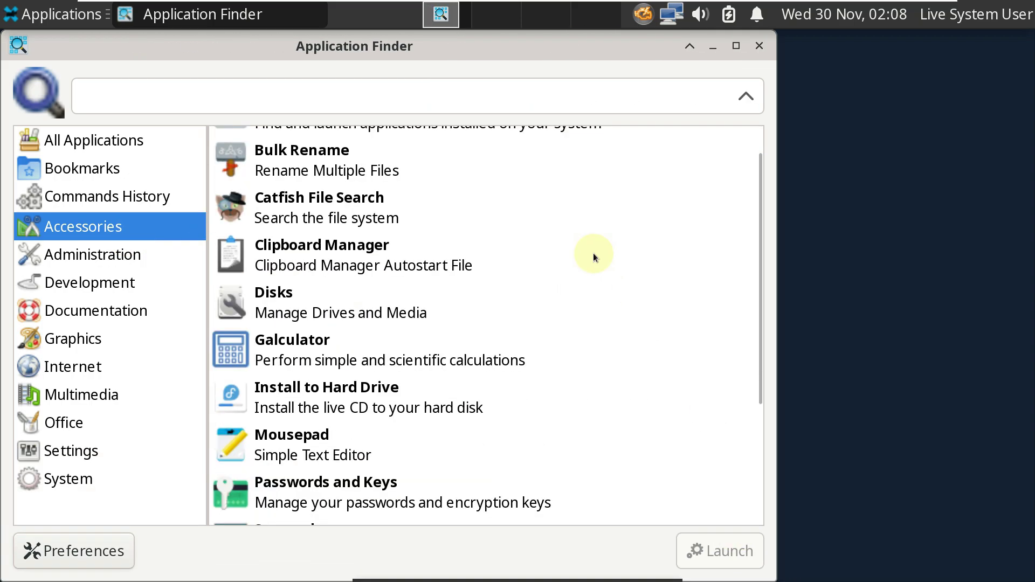
{"action": "left_click", "coordinate": [84, 263]}
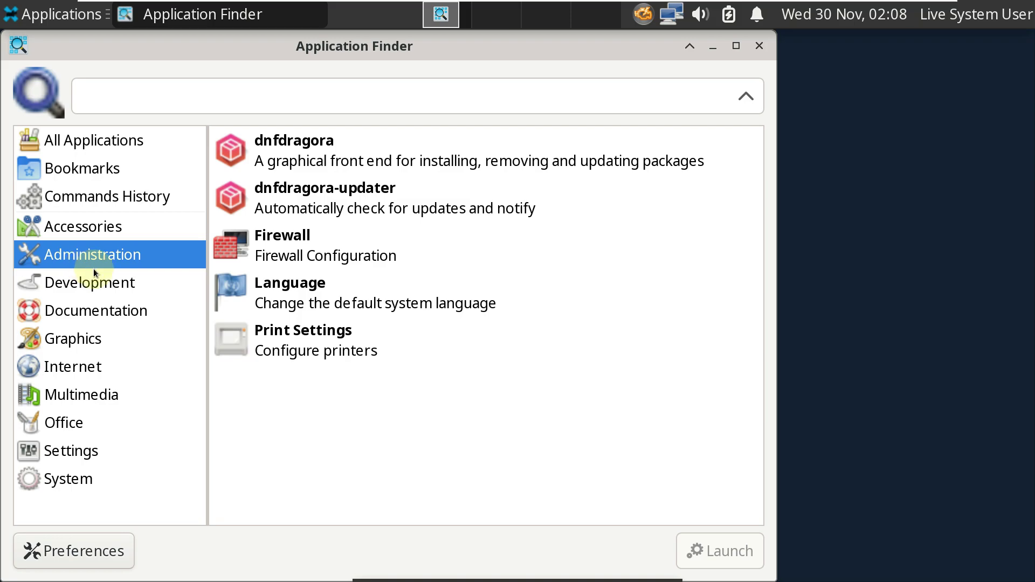
{"action": "left_click", "coordinate": [104, 278]}
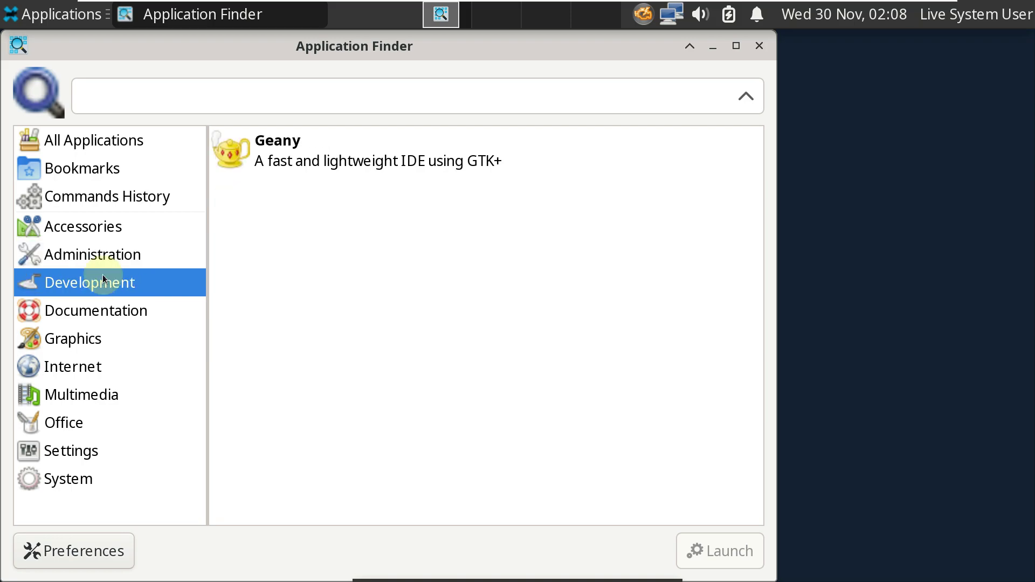
{"action": "left_click", "coordinate": [149, 318]}
{"action": "left_click", "coordinate": [101, 344]}
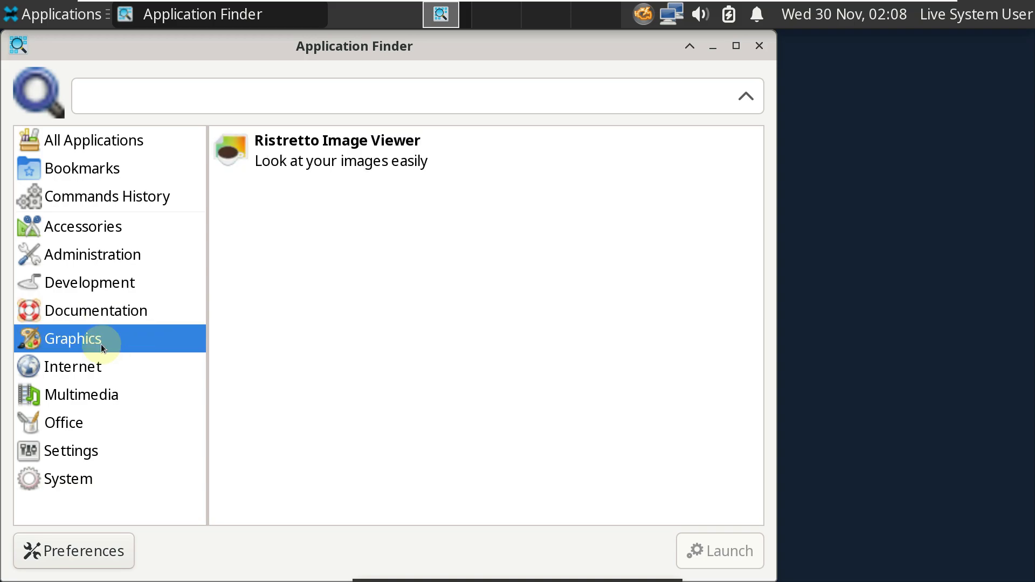
{"action": "left_click", "coordinate": [118, 366]}
{"action": "left_click", "coordinate": [107, 404]}
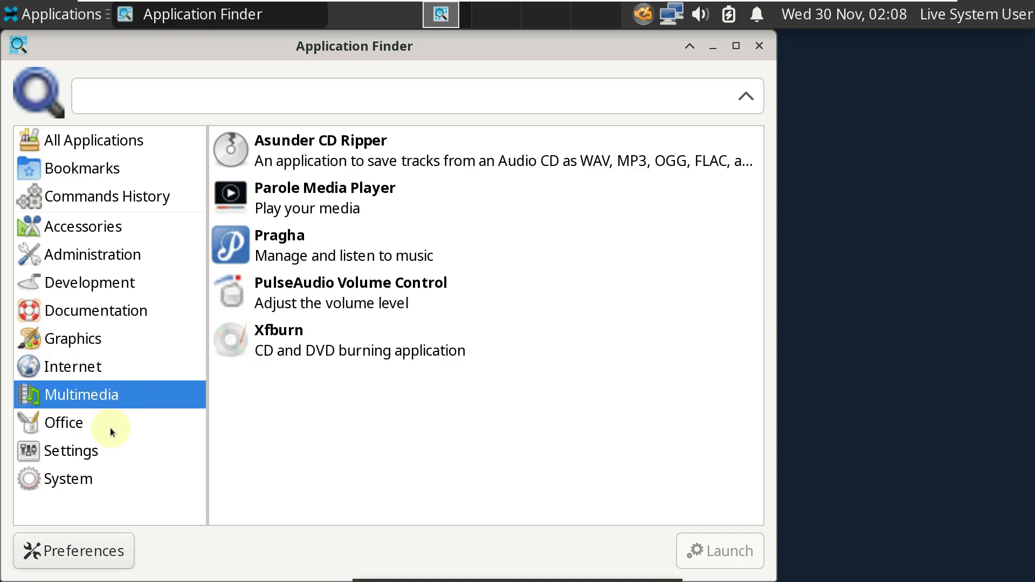
{"action": "left_click", "coordinate": [110, 429]}
{"action": "left_click", "coordinate": [108, 454]}
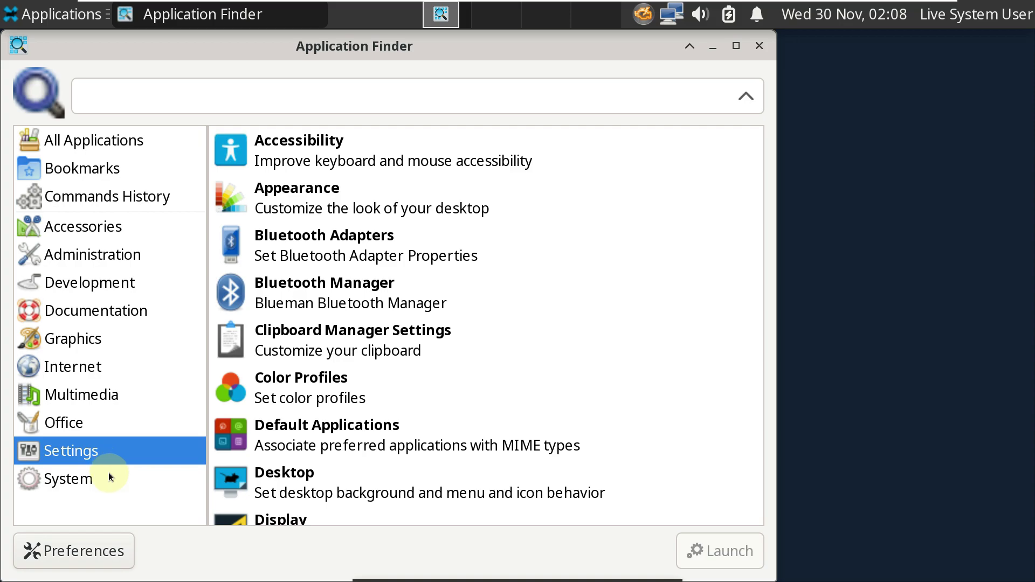
{"action": "left_click", "coordinate": [108, 474]}
Step: View the Custom Actions tab in the finder's preferences, then close the preferences and the finder
{"action": "scroll", "coordinate": [300, 371], "scroll_direction": "down", "scroll_amount": 7}
{"action": "scroll", "coordinate": [301, 372], "scroll_direction": "up", "scroll_amount": 8}
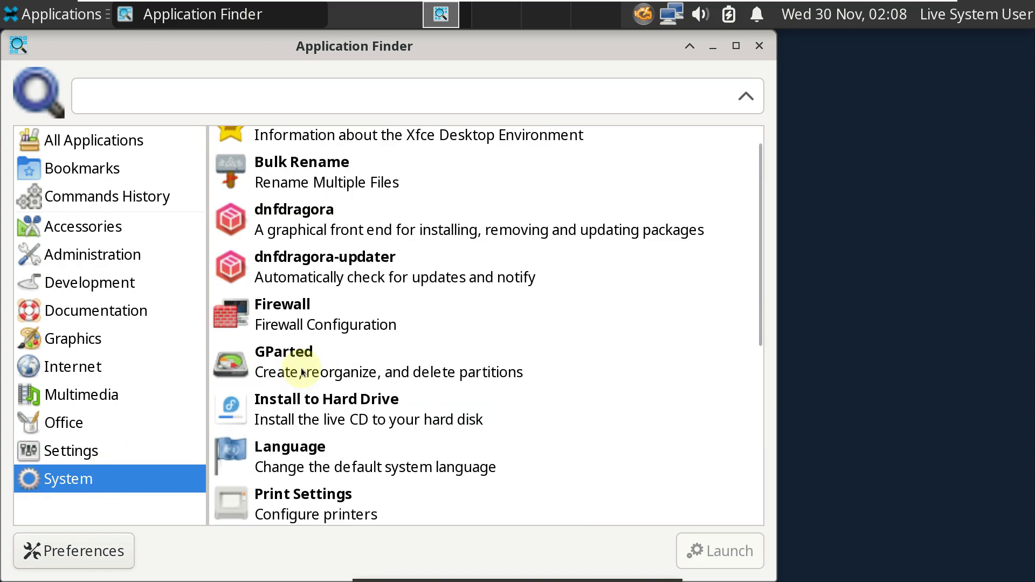
{"action": "scroll", "coordinate": [302, 372], "scroll_direction": "down", "scroll_amount": 7}
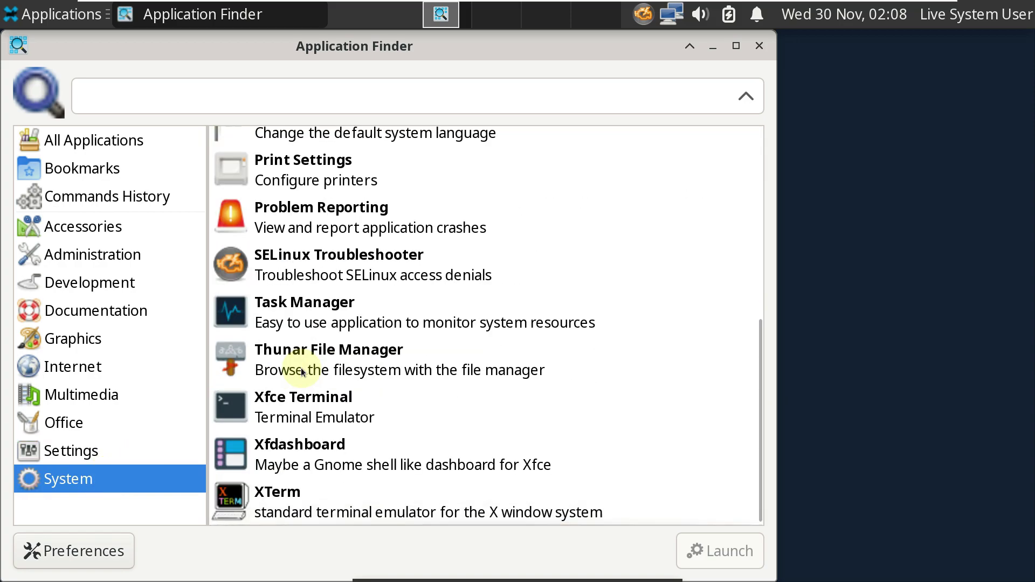
{"action": "left_click", "coordinate": [28, 566]}
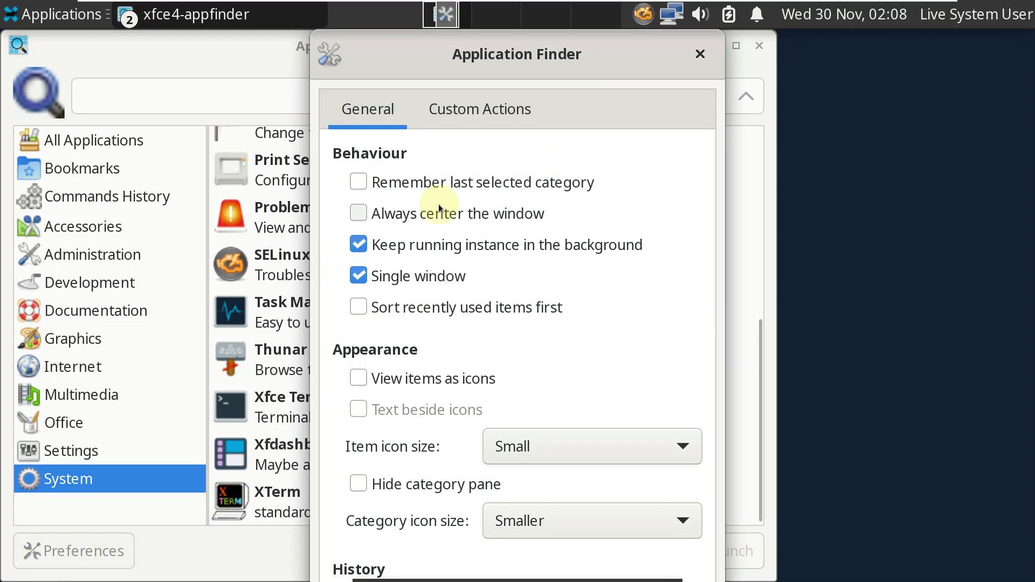
{"action": "left_click", "coordinate": [495, 120]}
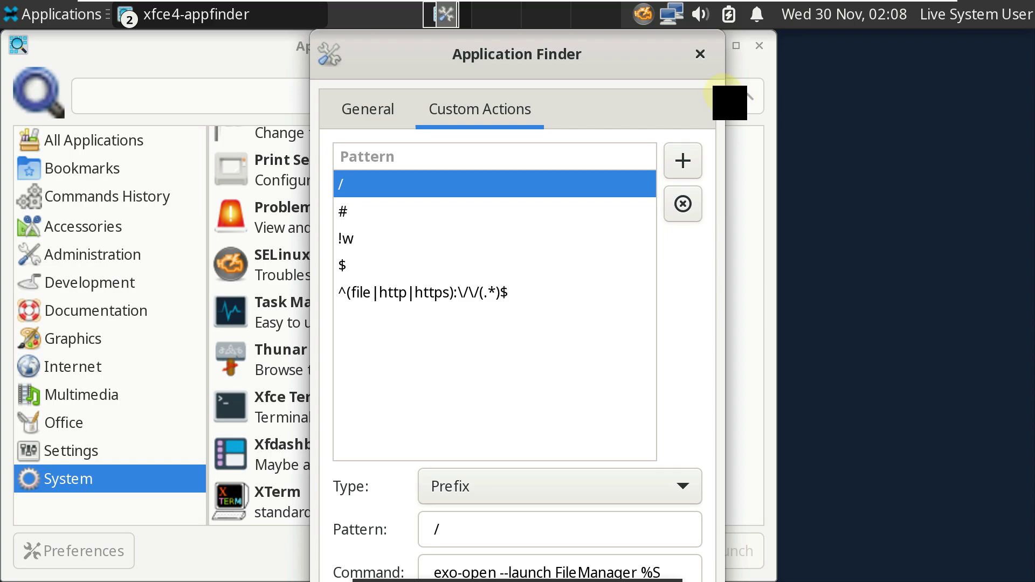
{"action": "left_click", "coordinate": [700, 54]}
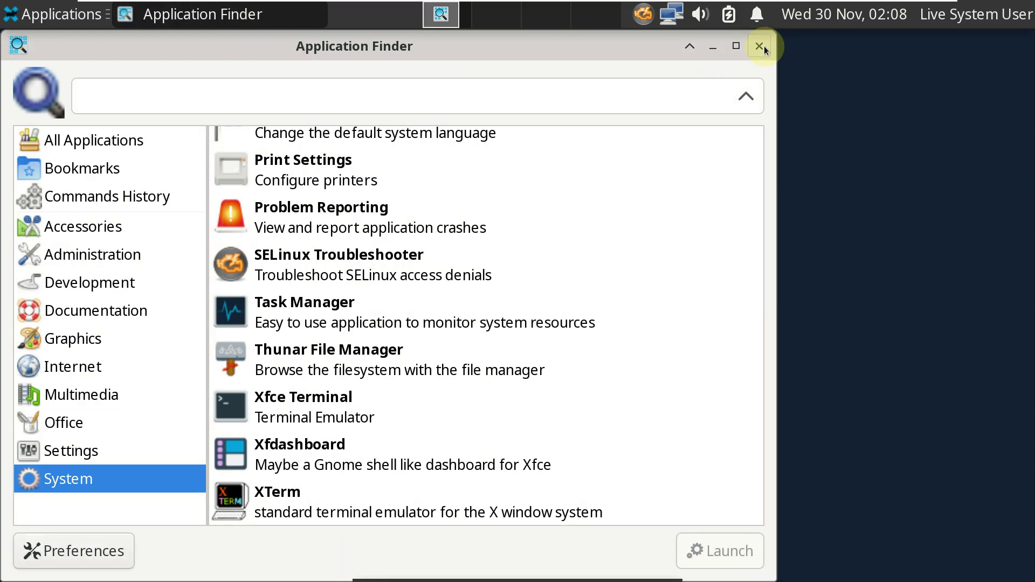
{"action": "left_click", "coordinate": [760, 45]}
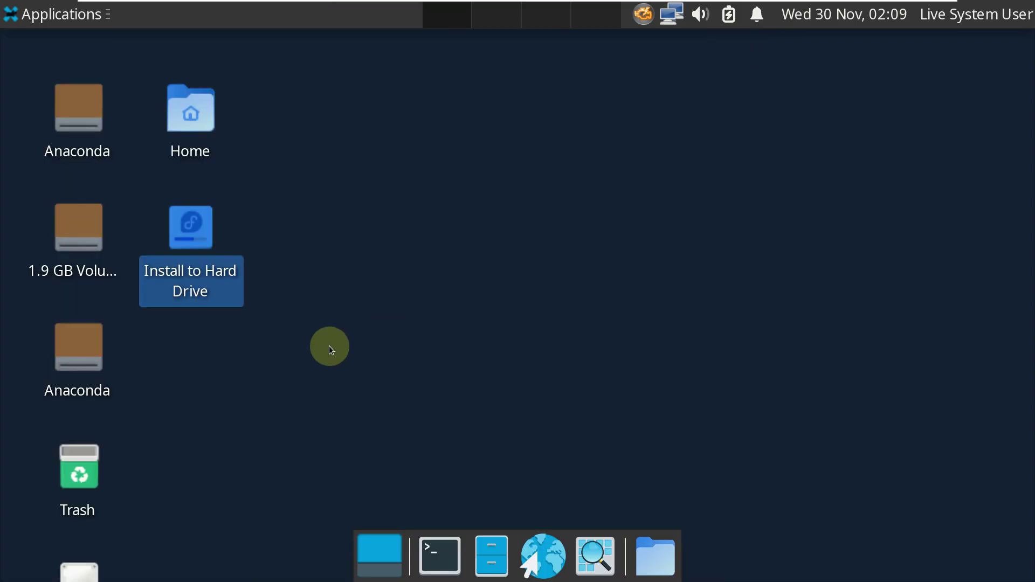
{"action": "left_click", "coordinate": [329, 346]}
{"action": "left_click", "coordinate": [48, 13]}
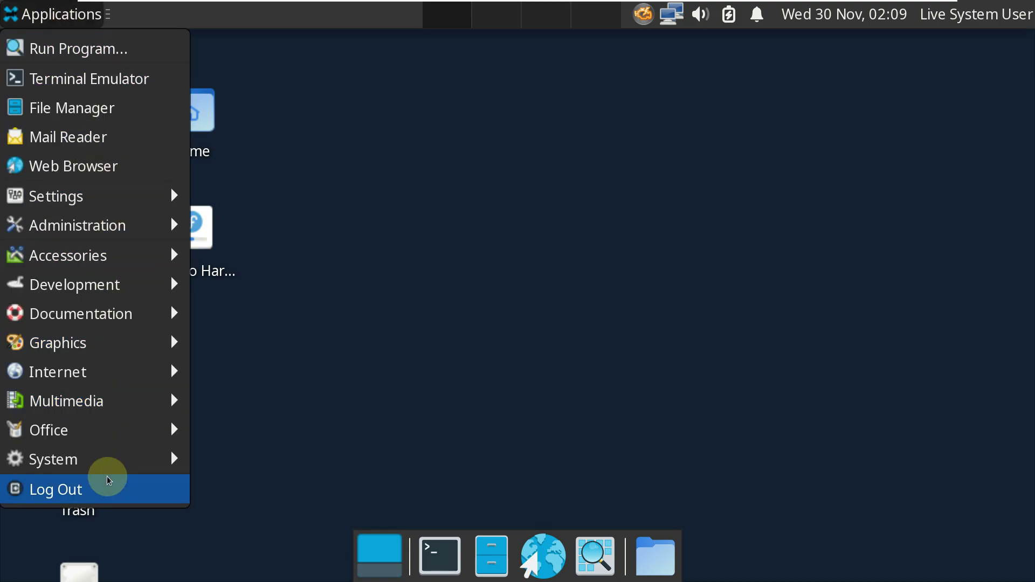
{"action": "mouse_move", "coordinate": [115, 460]}
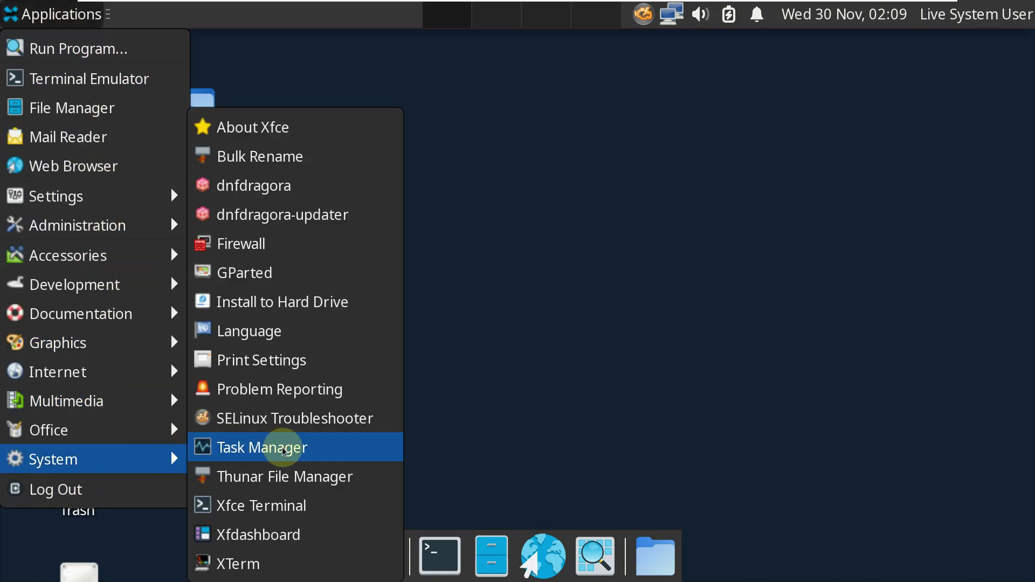
{"action": "left_click", "coordinate": [282, 448]}
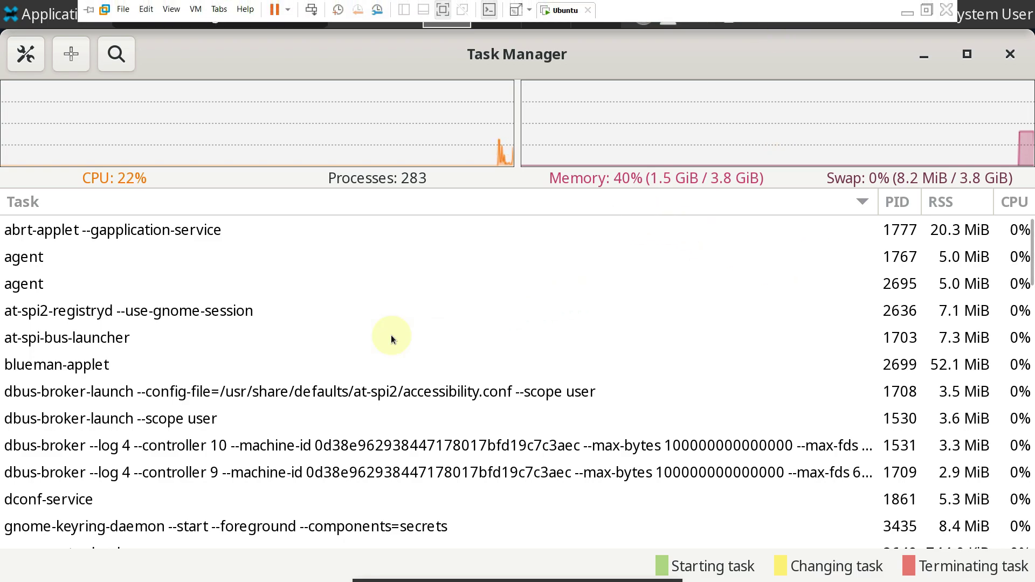
{"action": "scroll", "coordinate": [277, 270], "scroll_direction": "down", "scroll_amount": 10}
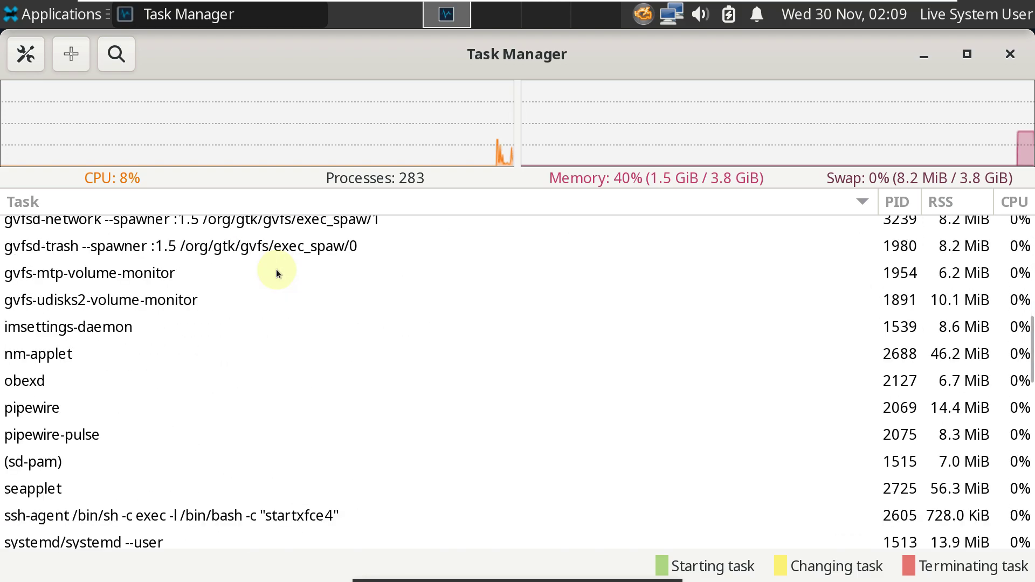
{"action": "scroll", "coordinate": [276, 269], "scroll_direction": "down", "scroll_amount": 7}
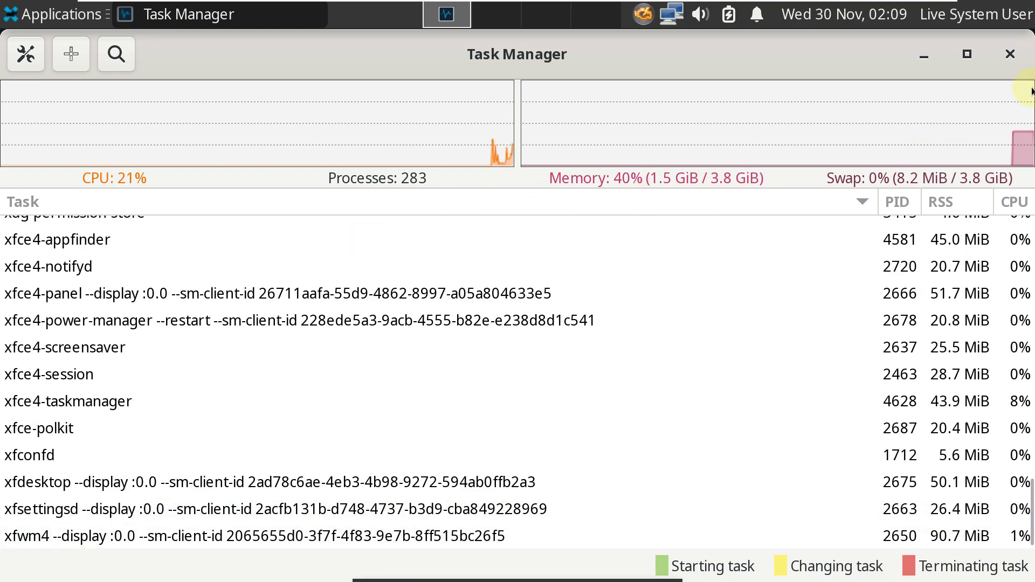
{"action": "left_click", "coordinate": [1012, 55]}
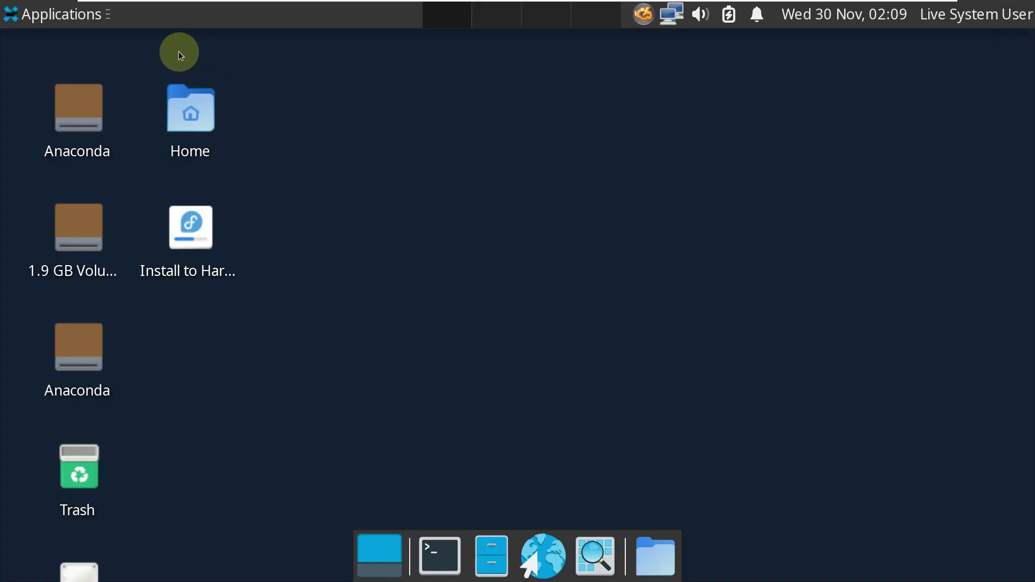
Step: Bring up the Log Out dialog from the Applications menu, then cancel it
{"action": "left_click", "coordinate": [69, 24]}
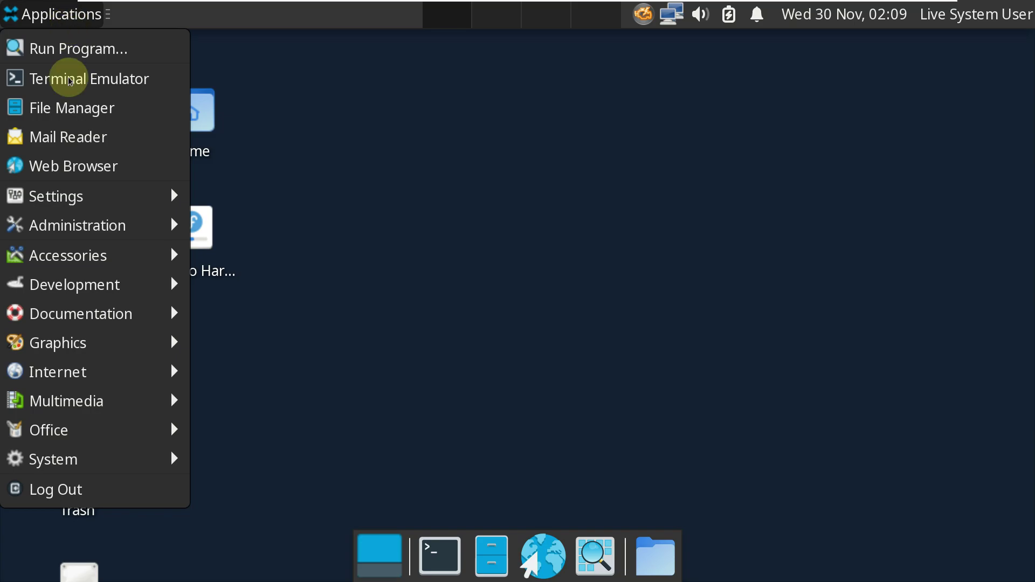
{"action": "mouse_move", "coordinate": [87, 468]}
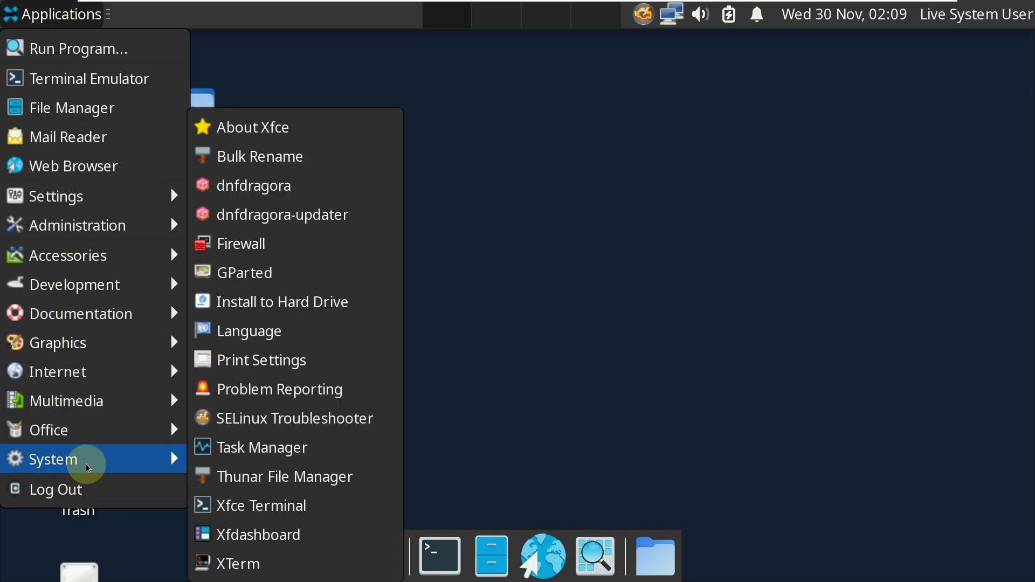
{"action": "left_click", "coordinate": [88, 485]}
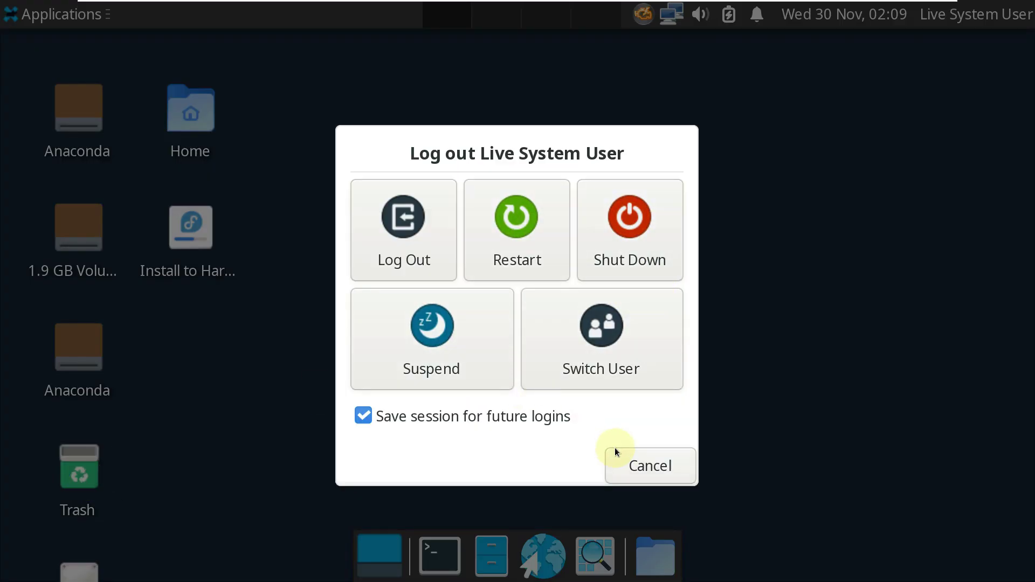
{"action": "left_click", "coordinate": [617, 451]}
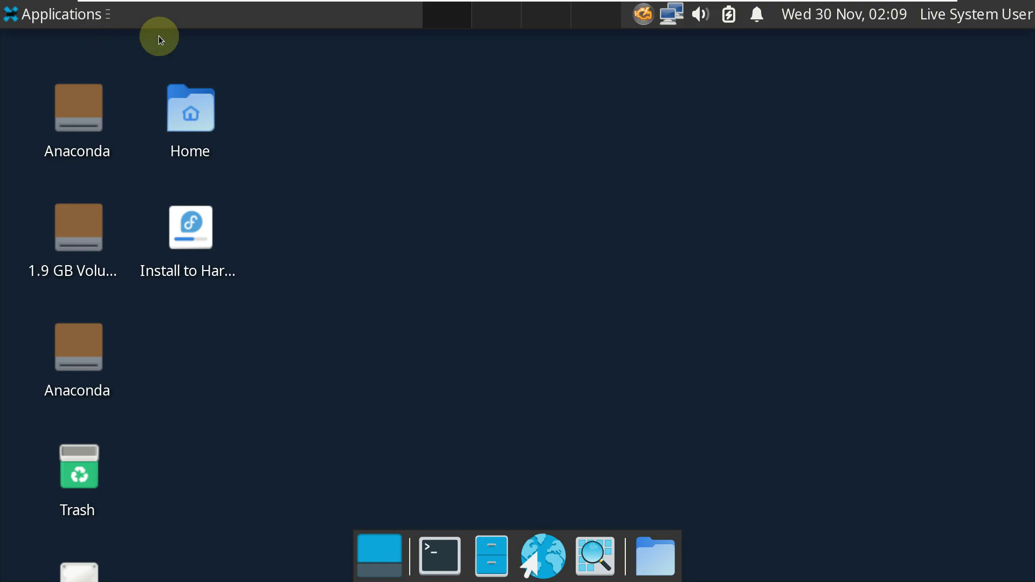
Step: Check the Fedora Linux 38 and Xfce 4.16 details in About Xfce, then close it
{"action": "left_click", "coordinate": [61, 20]}
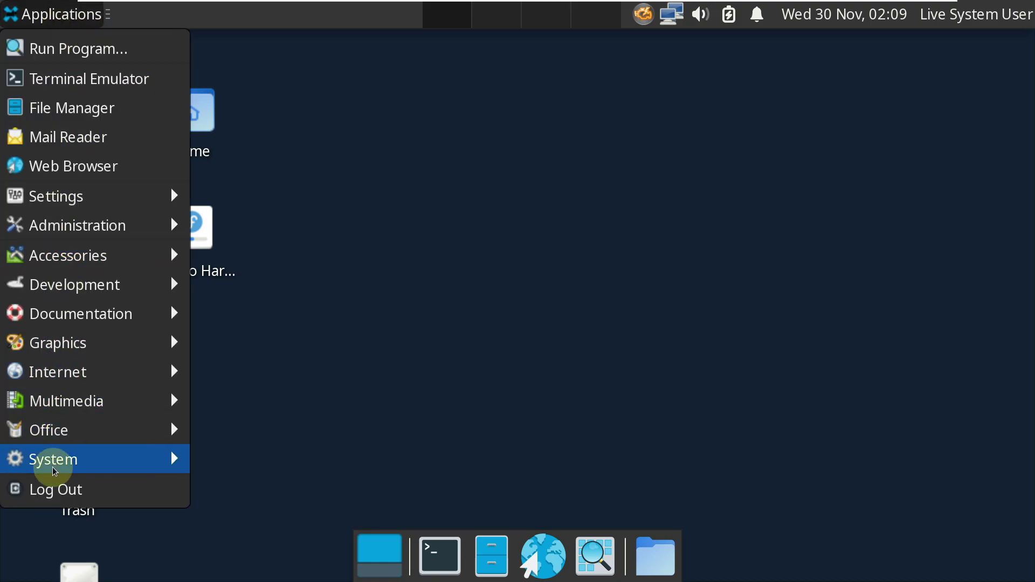
{"action": "mouse_move", "coordinate": [47, 460]}
{"action": "left_click", "coordinate": [254, 132]}
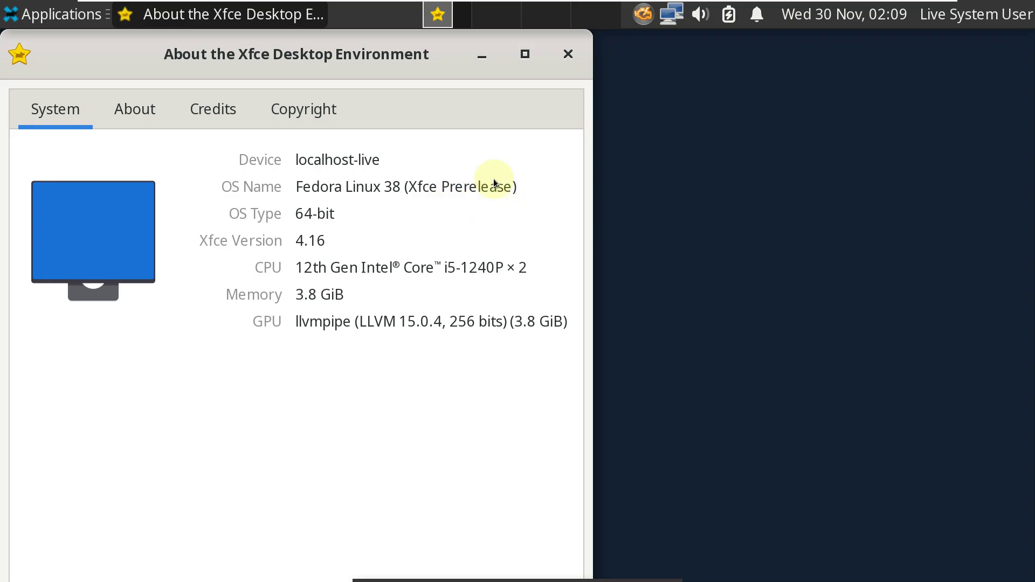
{"action": "left_click", "coordinate": [568, 54]}
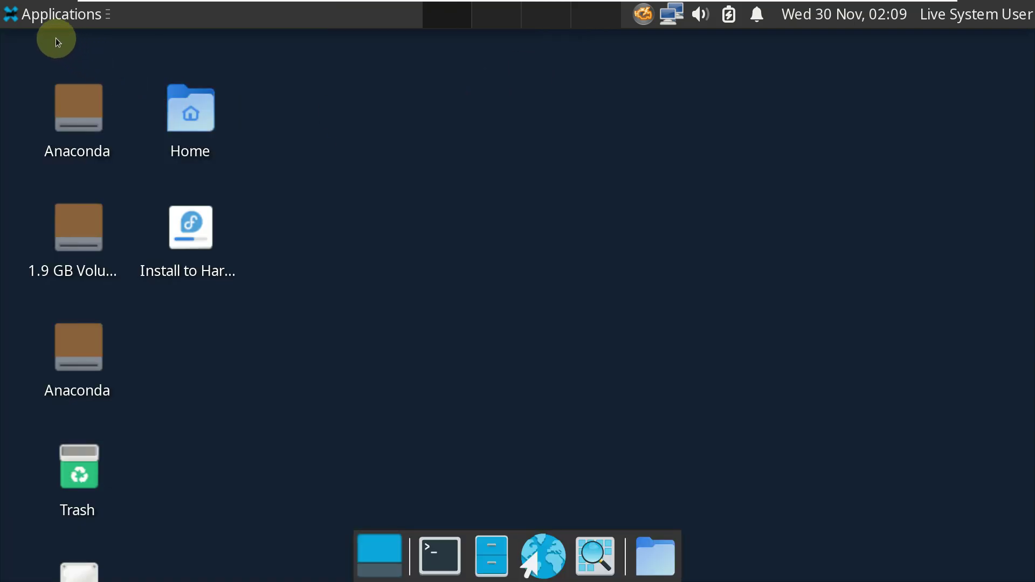
Step: Shut down the live system via Applications > Log Out
{"action": "left_click", "coordinate": [52, 12]}
{"action": "left_click", "coordinate": [59, 484]}
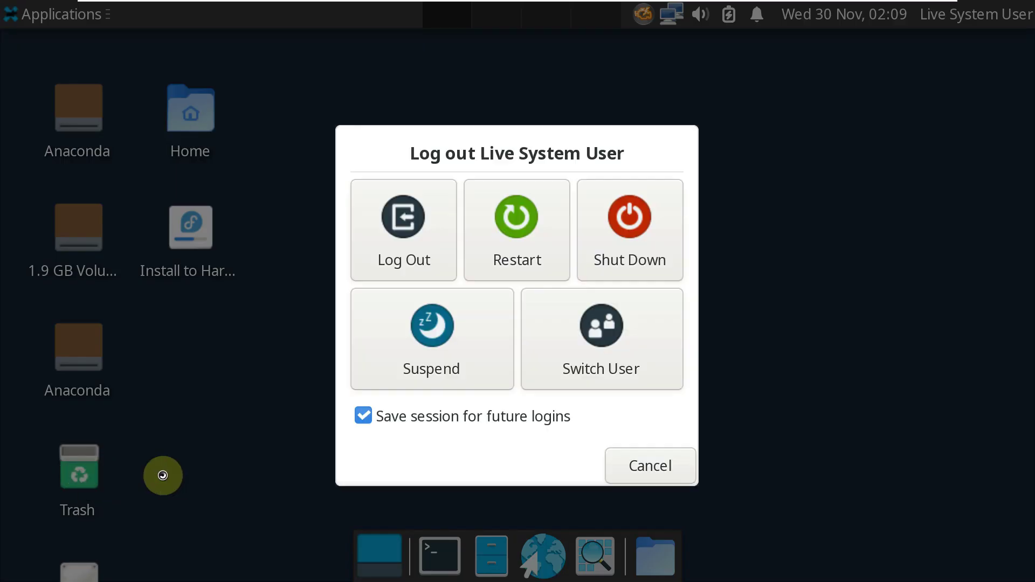
{"action": "left_click", "coordinate": [603, 274]}
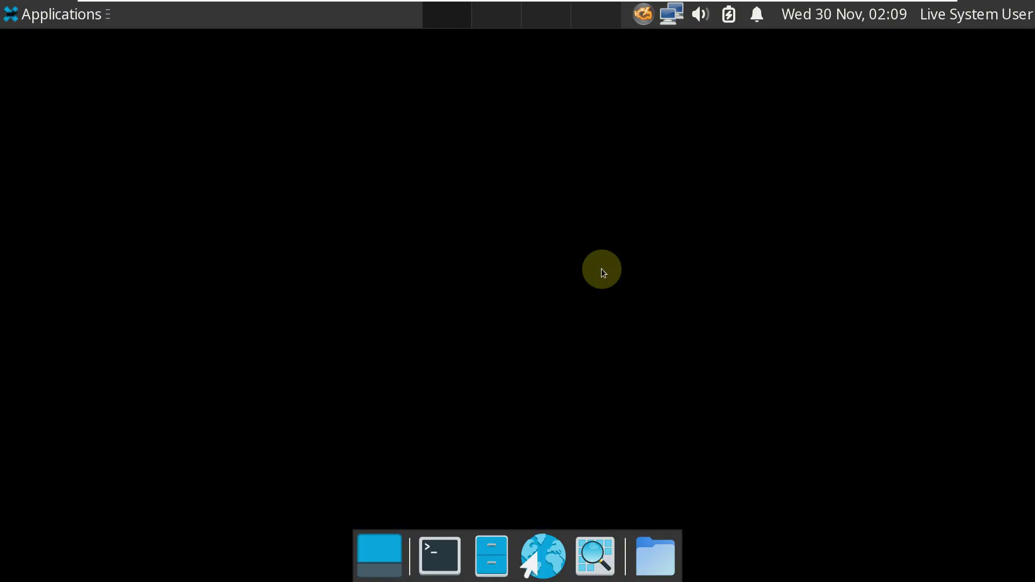